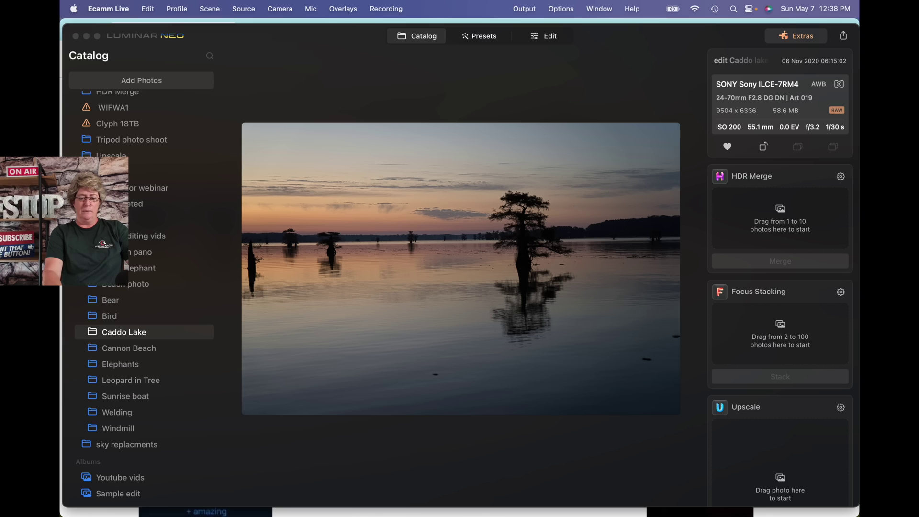
# - Switch from Luminar Neo to Chrome's photography affiliates and discounts page
pyautogui.moveTo(421, 483)
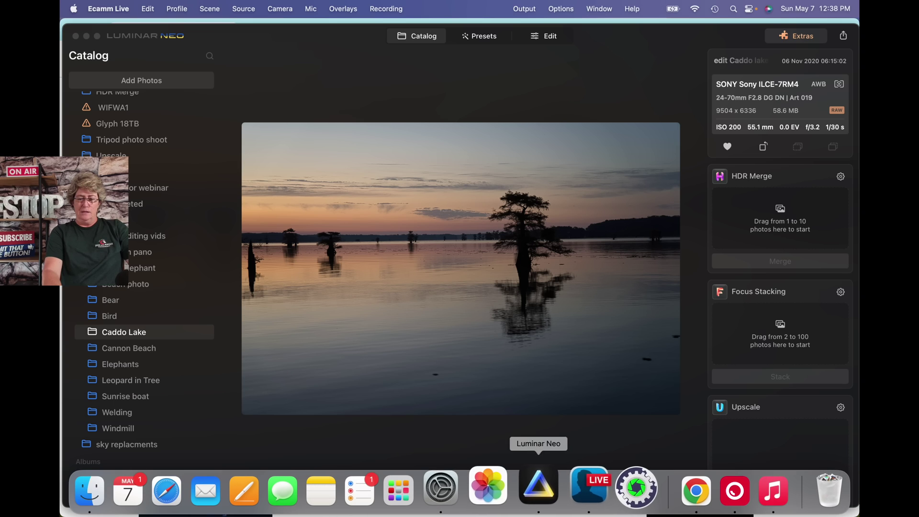
pyautogui.click(671, 485)
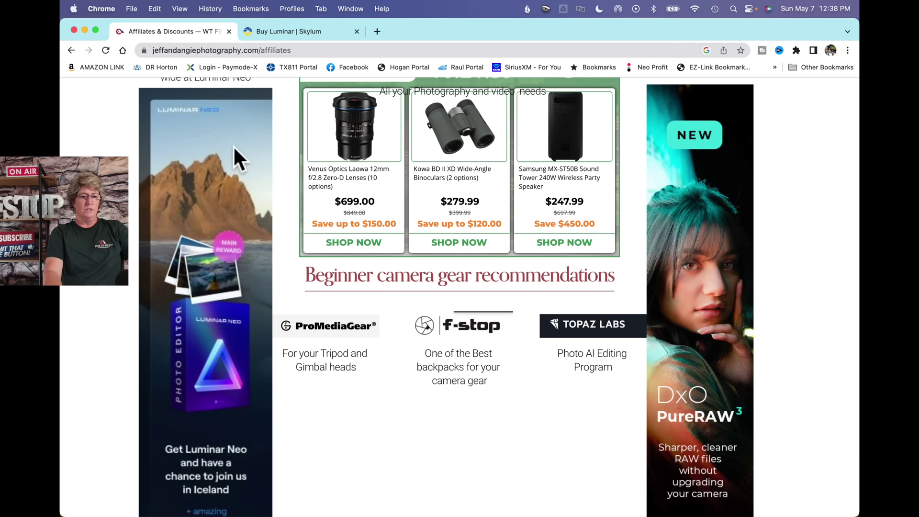
# - Go to the site's Workshops page and open the Caddo Lake Fall Workshop details ($500.00 deposit)
pyautogui.scroll(5, 235, 153)
pyautogui.click(376, 120)
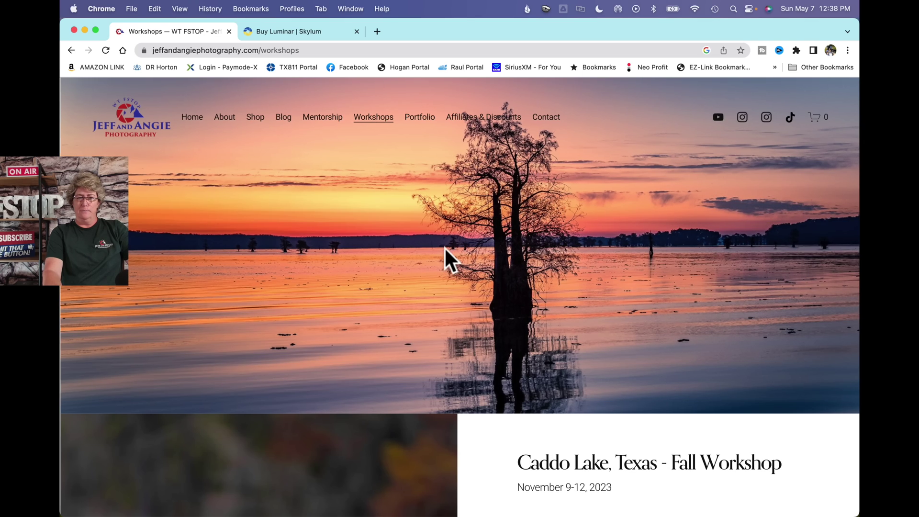
pyautogui.scroll(-6, 445, 259)
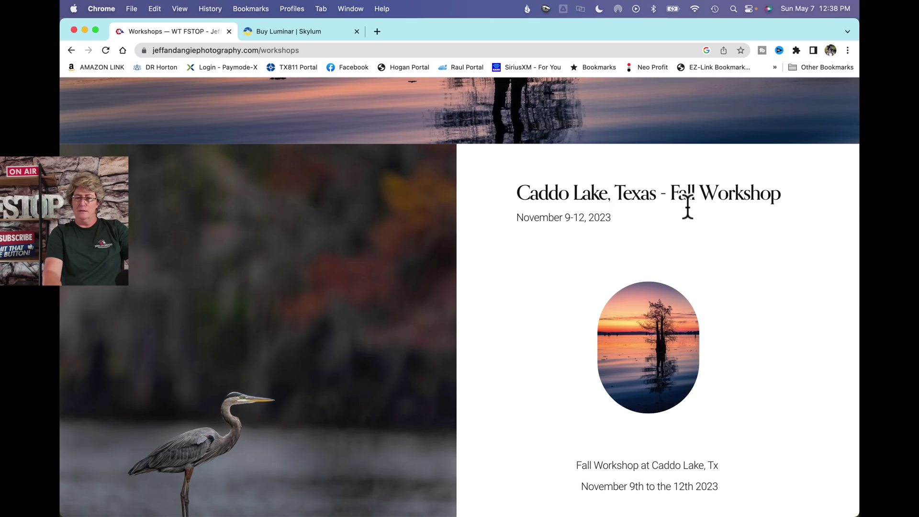
pyautogui.scroll(-1, 601, 247)
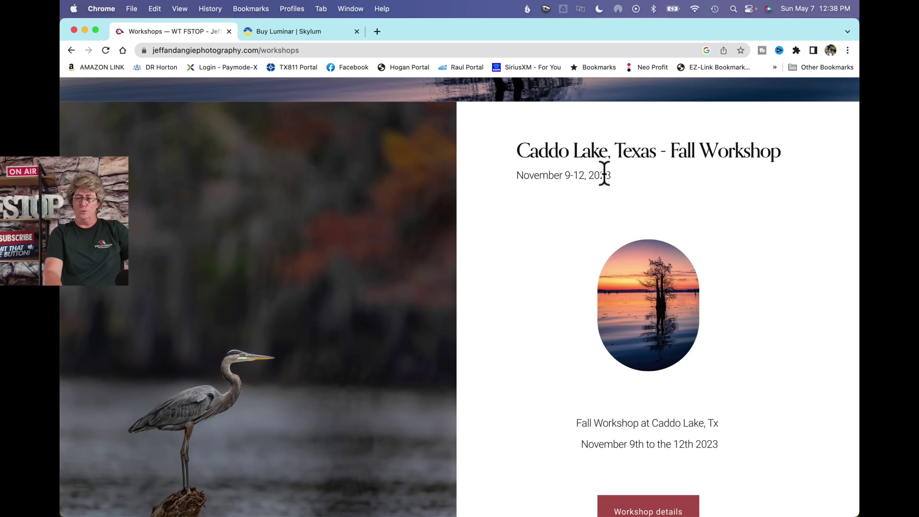
pyautogui.scroll(-2, 627, 297)
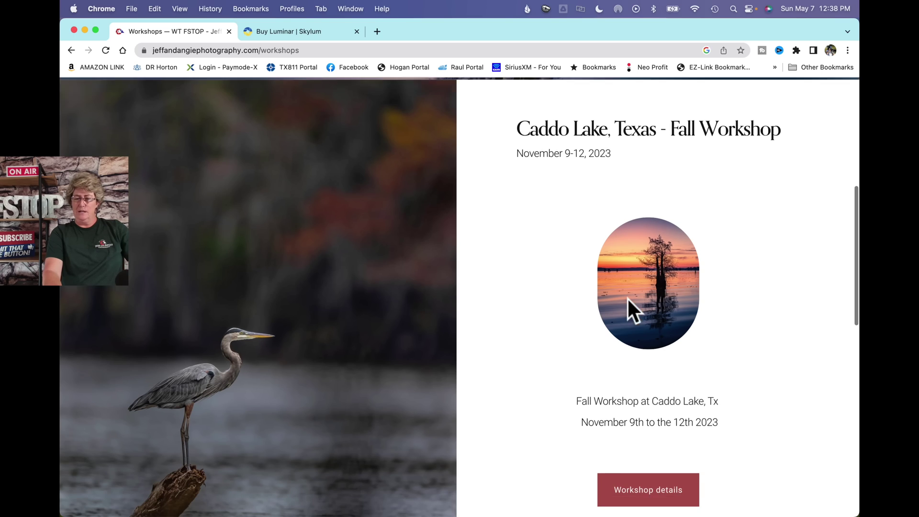
pyautogui.click(669, 425)
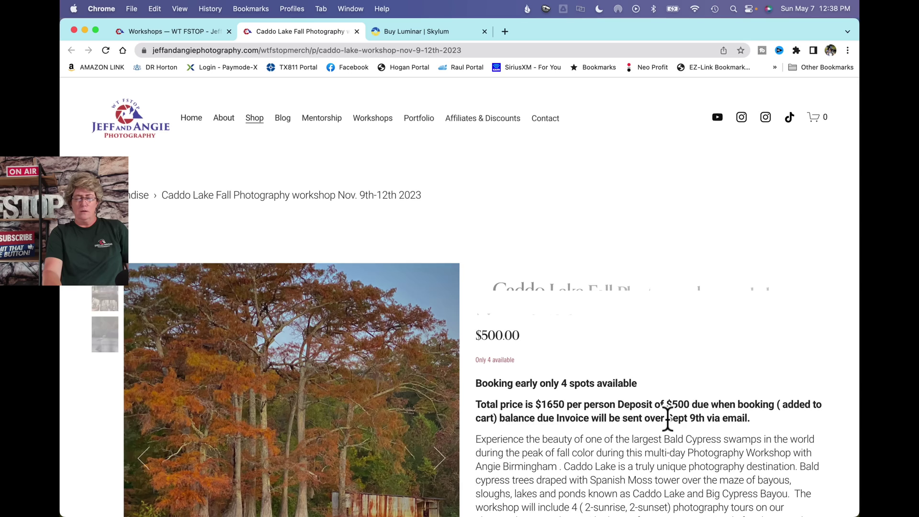
# - Scroll through the Caddo Lake Fall Workshop description
pyautogui.scroll(-2, 591, 383)
pyautogui.scroll(-5, 591, 382)
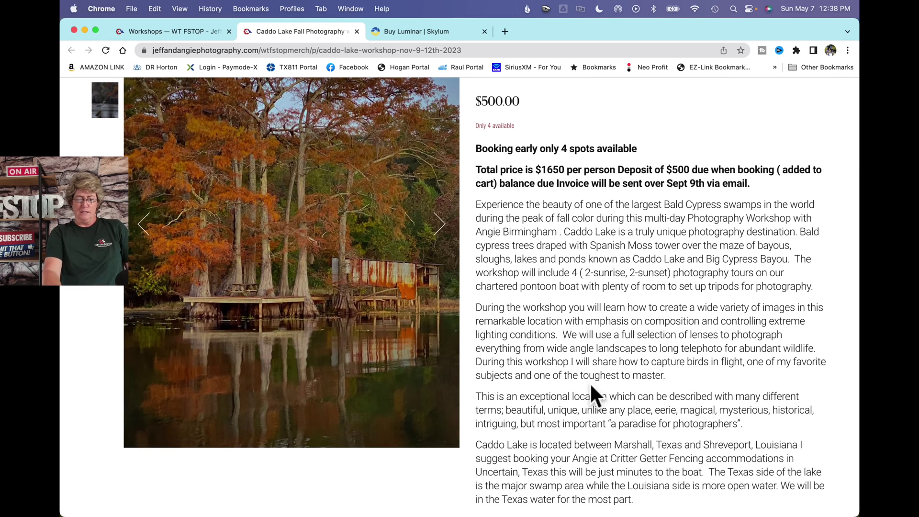
pyautogui.scroll(-2, 590, 383)
pyautogui.scroll(-1, 589, 382)
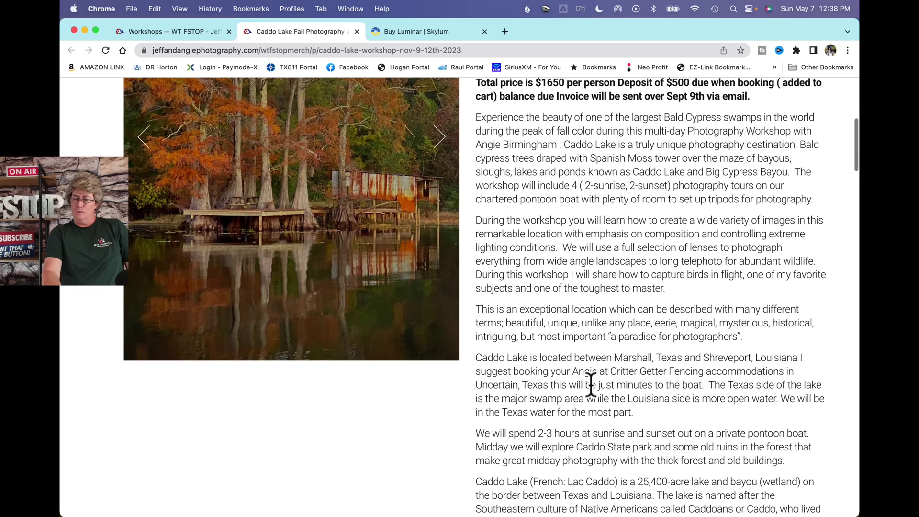
pyautogui.scroll(-1, 590, 382)
pyautogui.scroll(-4, 591, 383)
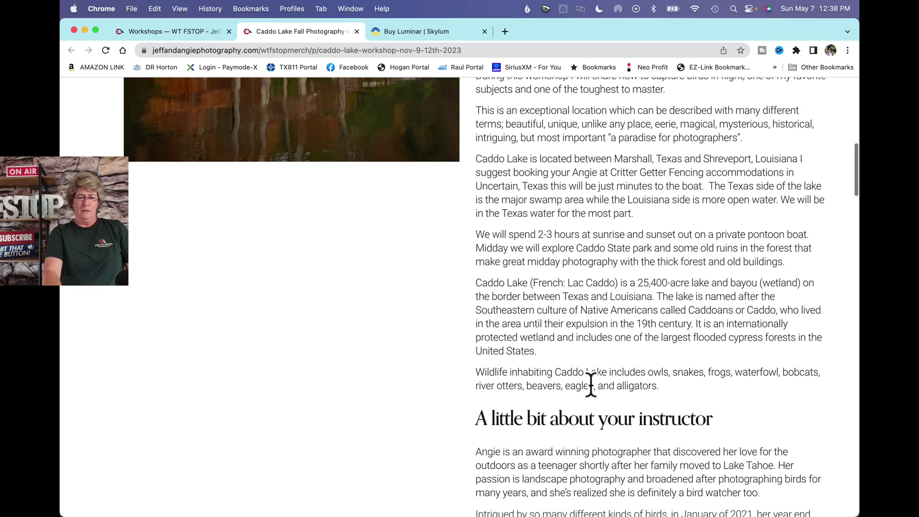
pyautogui.scroll(9, 591, 383)
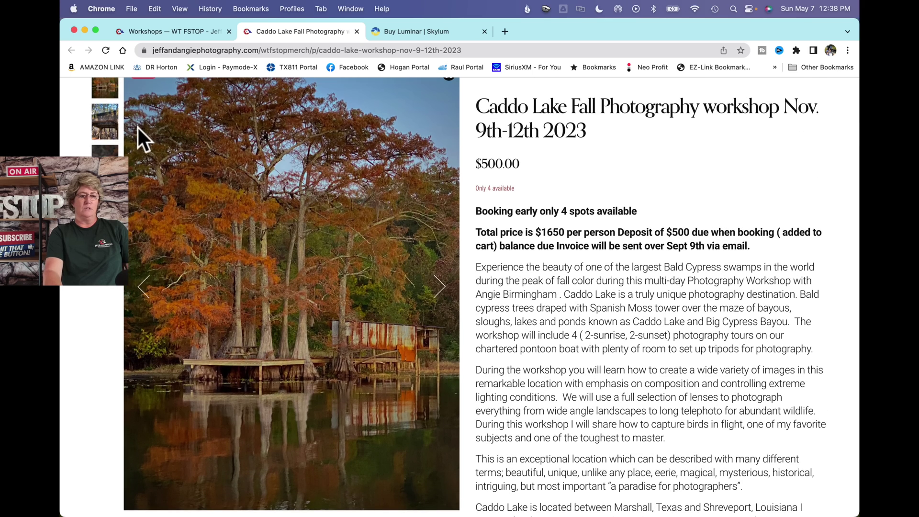
# - View the second workshop photo and the heron photo in the gallery
pyautogui.click(109, 130)
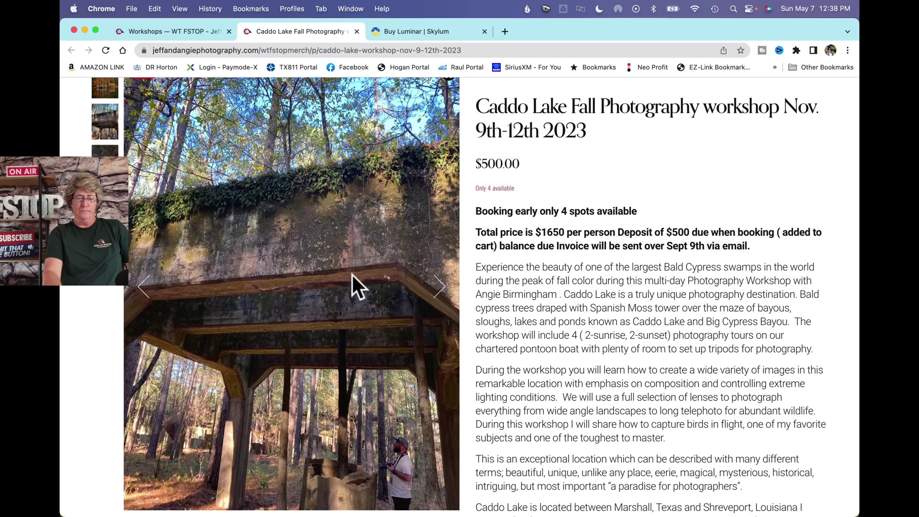
pyautogui.scroll(-2, 353, 275)
pyautogui.scroll(2, 352, 275)
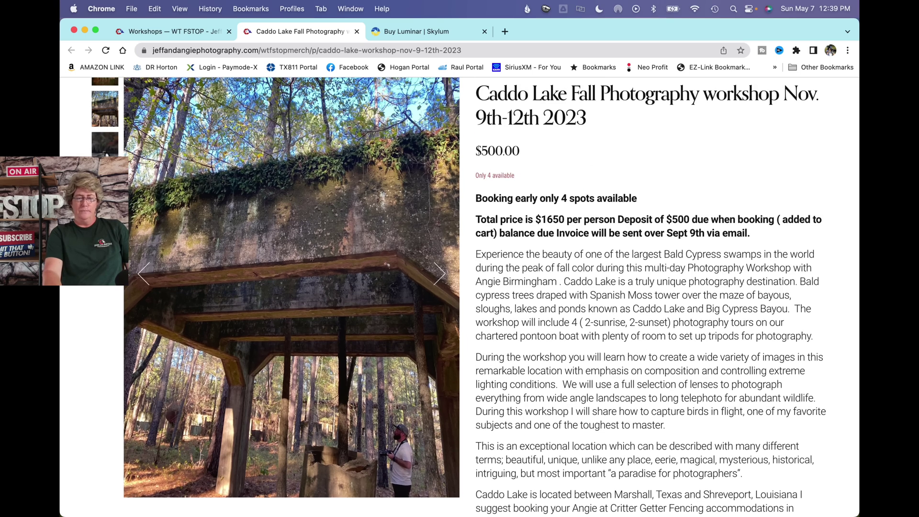
pyautogui.click(108, 144)
pyautogui.scroll(-2, 284, 255)
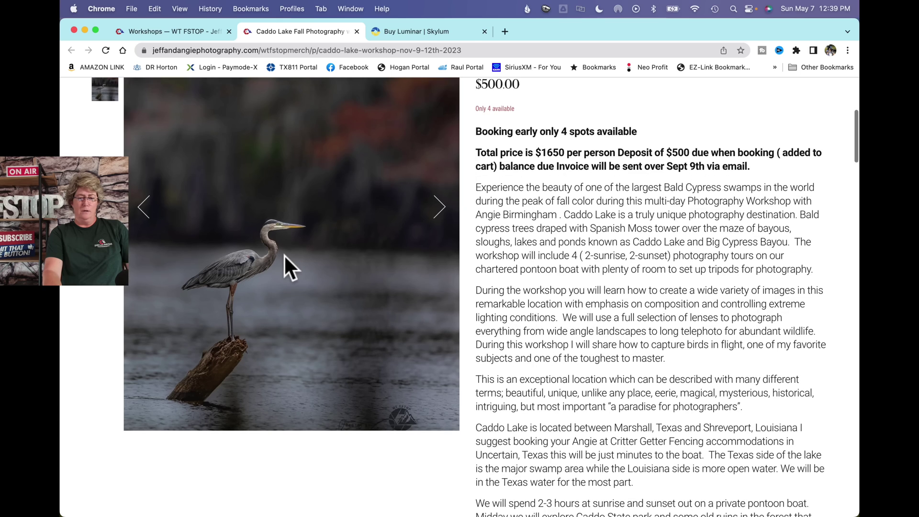
pyautogui.scroll(3, 284, 255)
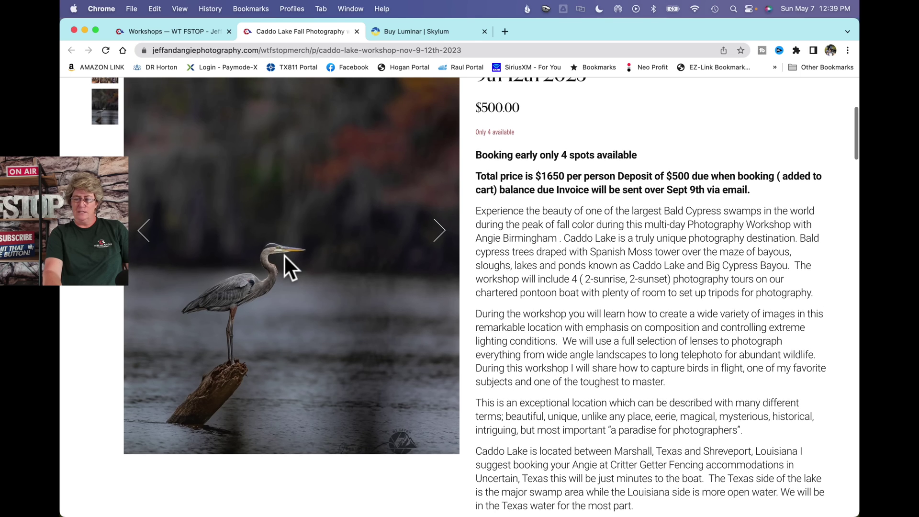
pyautogui.scroll(4, 283, 254)
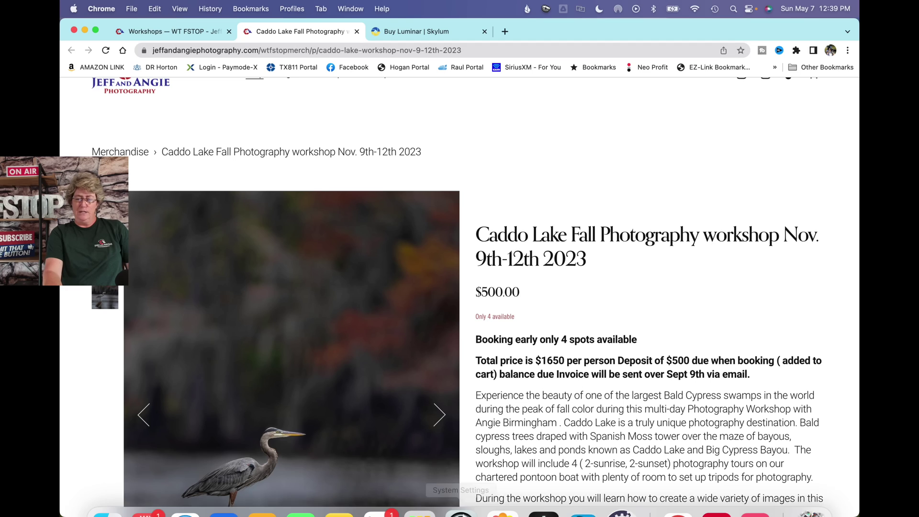
# - Return to Luminar Neo and open the Caddo Lake sunrise photo in the Edit workspace
pyautogui.moveTo(461, 514)
pyautogui.click(539, 493)
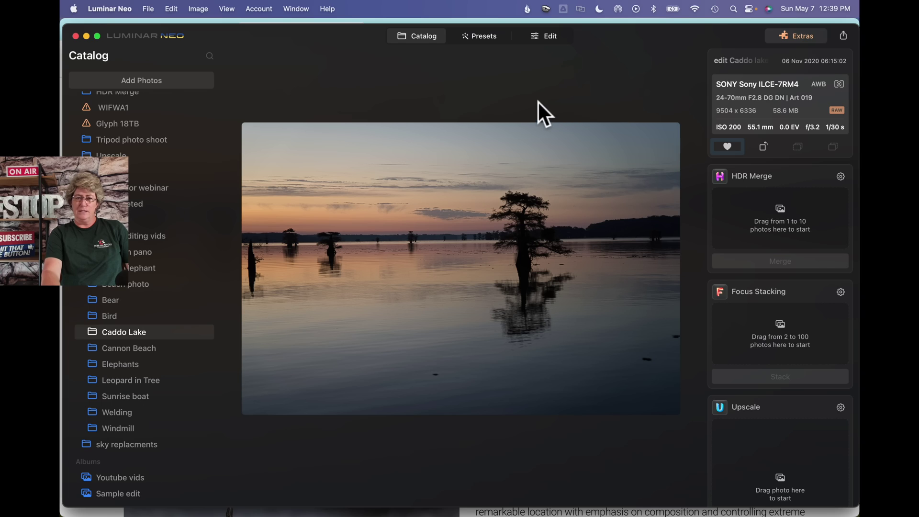
pyautogui.click(549, 39)
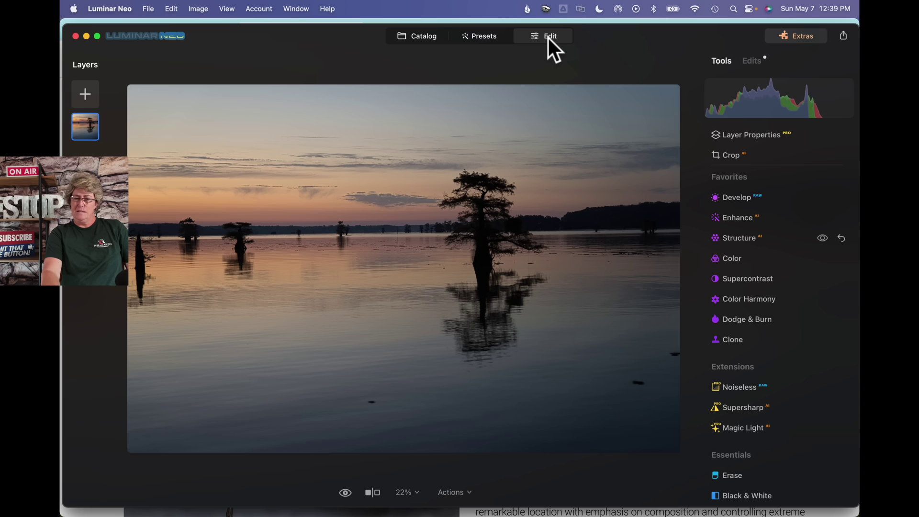
pyautogui.click(465, 493)
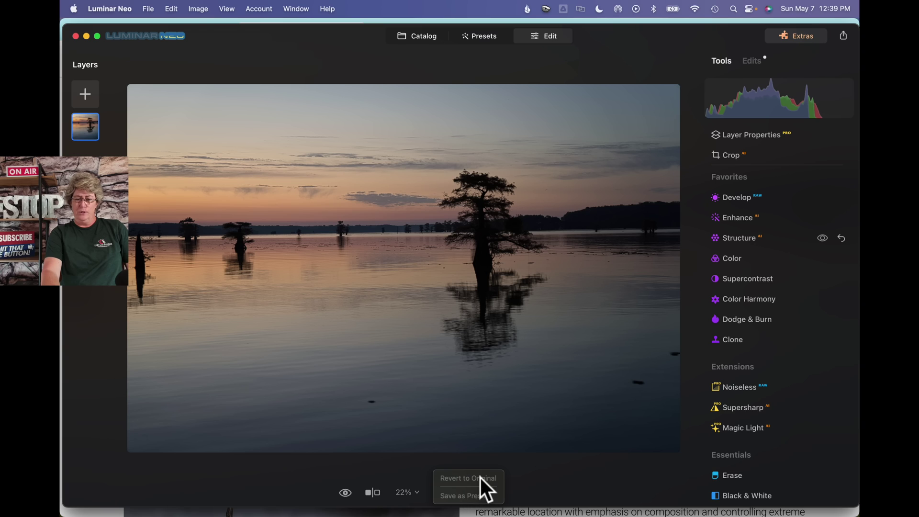
pyautogui.click(435, 456)
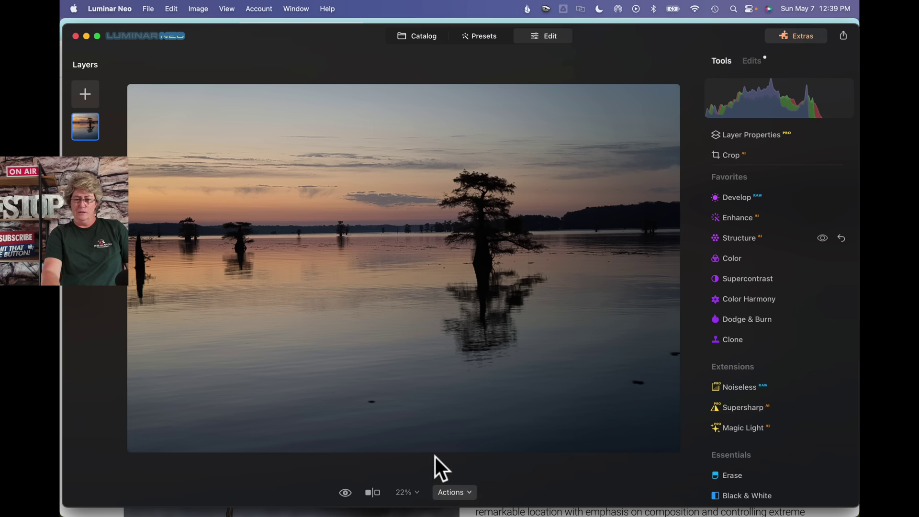
# - In Develop, set Highlights -100, Shadows 76 and Smart Contrast 43, comparing before and after
pyautogui.click(745, 200)
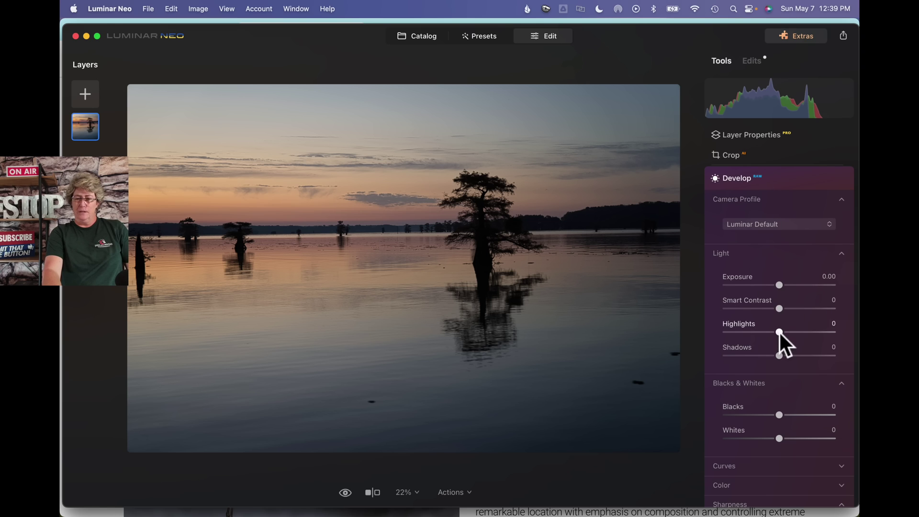
pyautogui.moveTo(779, 331); pyautogui.dragTo(724, 333)
pyautogui.moveTo(779, 356); pyautogui.dragTo(821, 356)
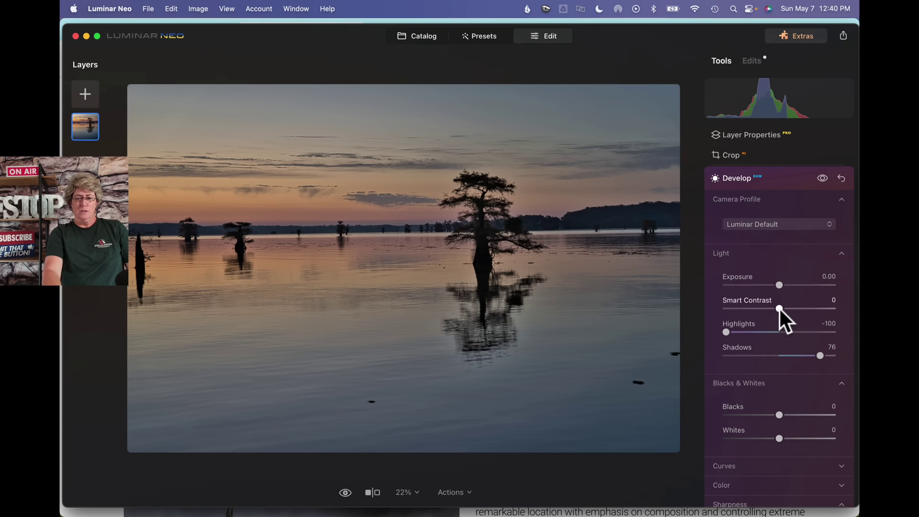
pyautogui.moveTo(779, 308); pyautogui.dragTo(803, 308)
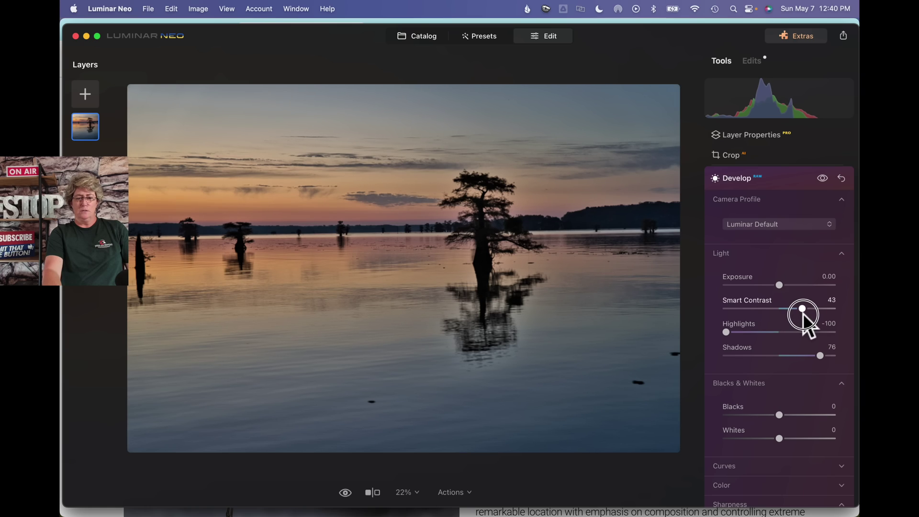
pyautogui.click(823, 178)
pyautogui.click(822, 178)
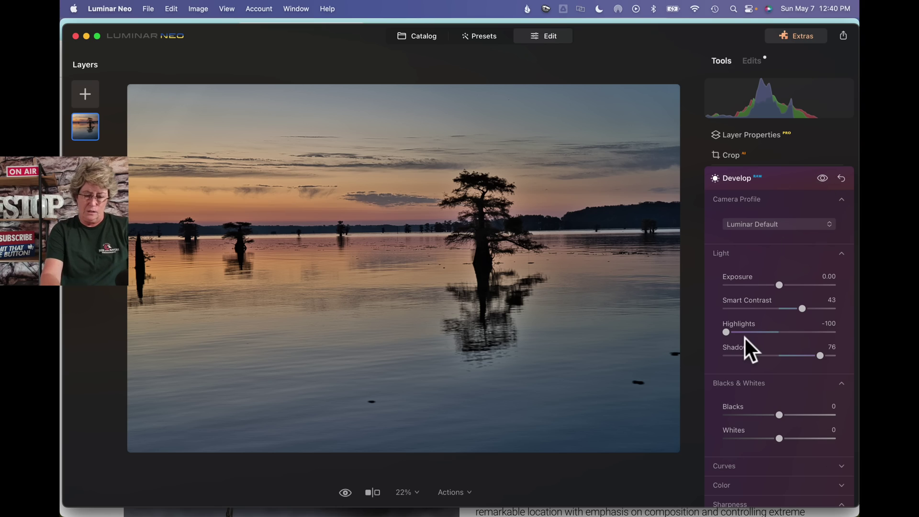
# - Turn on clipping warnings with J, test raising Whites, then reset Whites to 0
pyautogui.press('j')
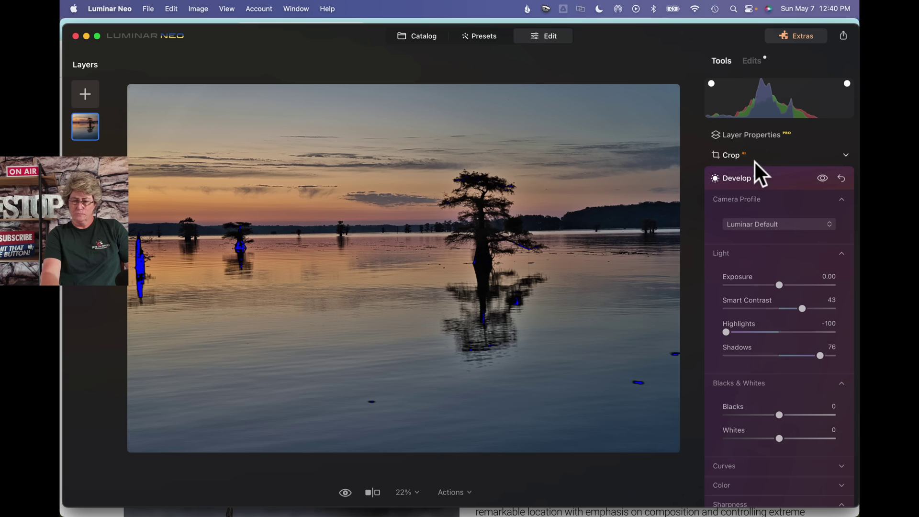
pyautogui.click(779, 439)
pyautogui.moveTo(778, 439); pyautogui.dragTo(820, 439)
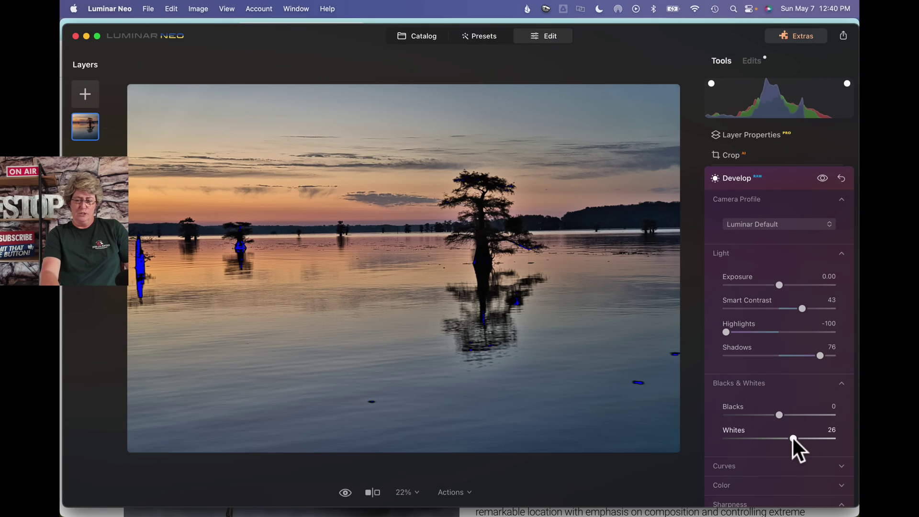
pyautogui.doubleClick(792, 437)
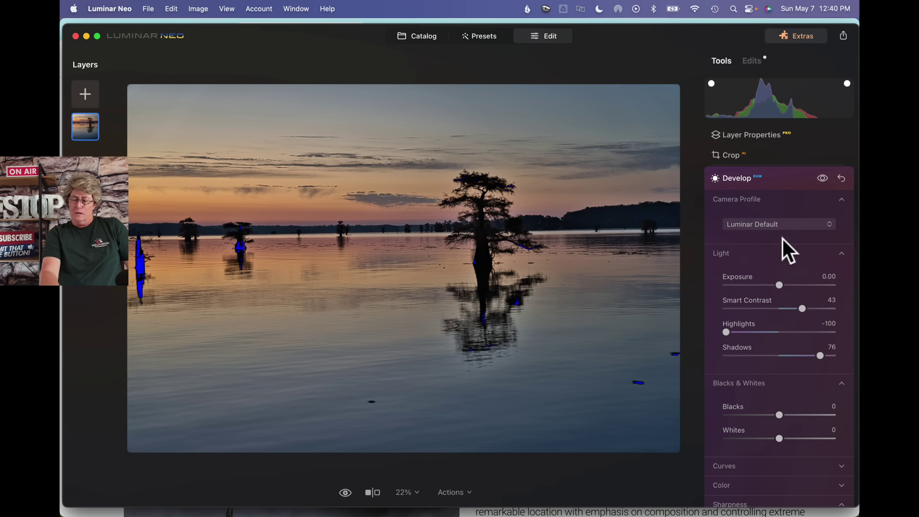
# - Set Sharpen to 18 and enable automatic defringe in Develop's lens options
pyautogui.scroll(-5, 754, 350)
pyautogui.scroll(-5, 753, 351)
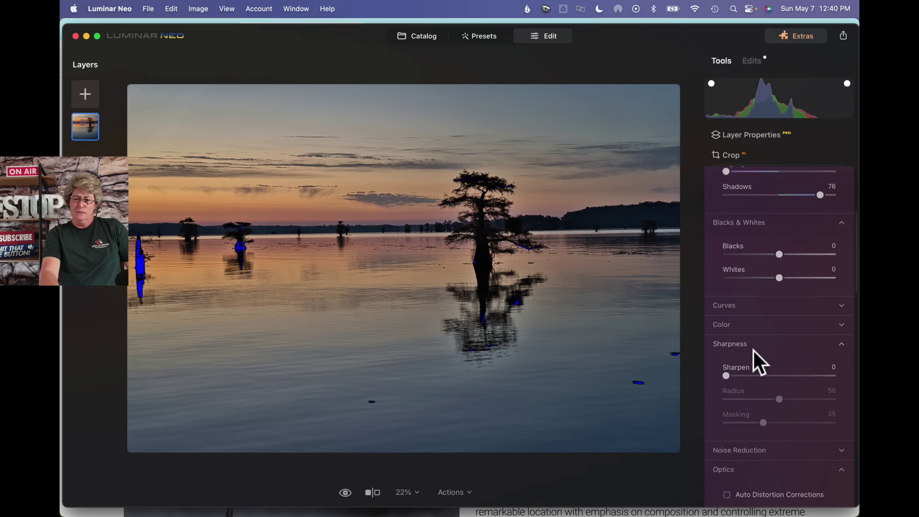
pyautogui.moveTo(726, 298); pyautogui.dragTo(745, 299)
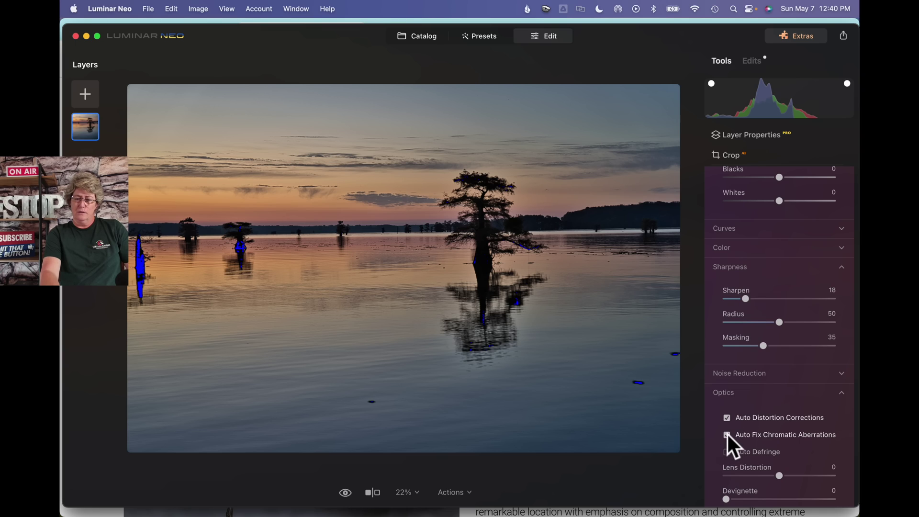
pyautogui.click(727, 451)
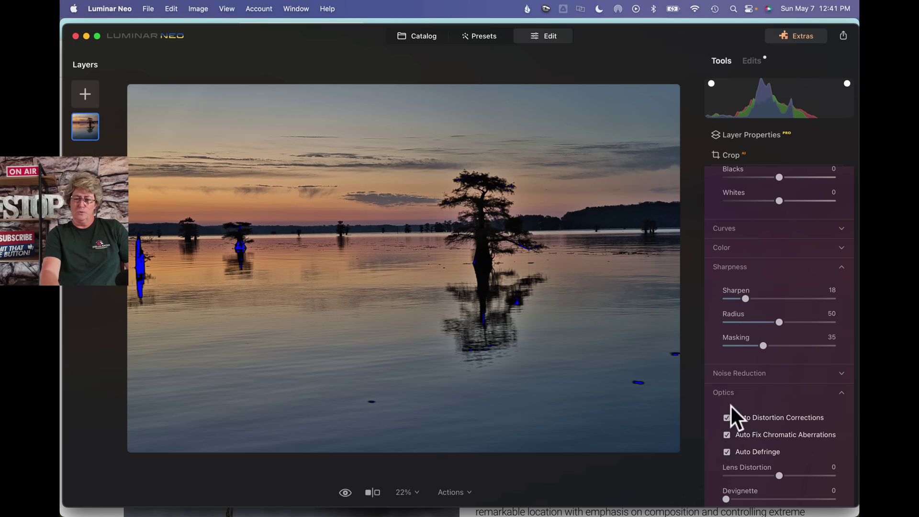
pyautogui.click(732, 393)
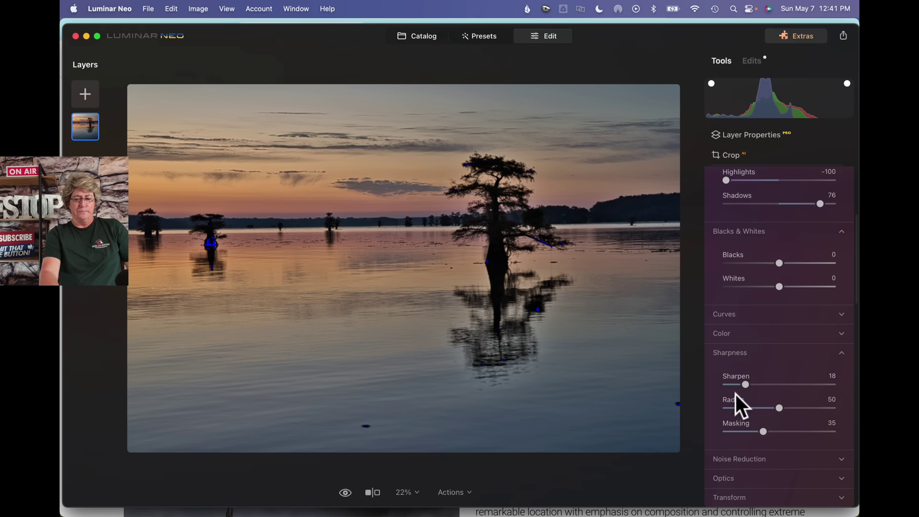
# - Collapse the Develop settings to show the full tool list
pyautogui.scroll(-3, 734, 393)
pyautogui.scroll(5, 734, 392)
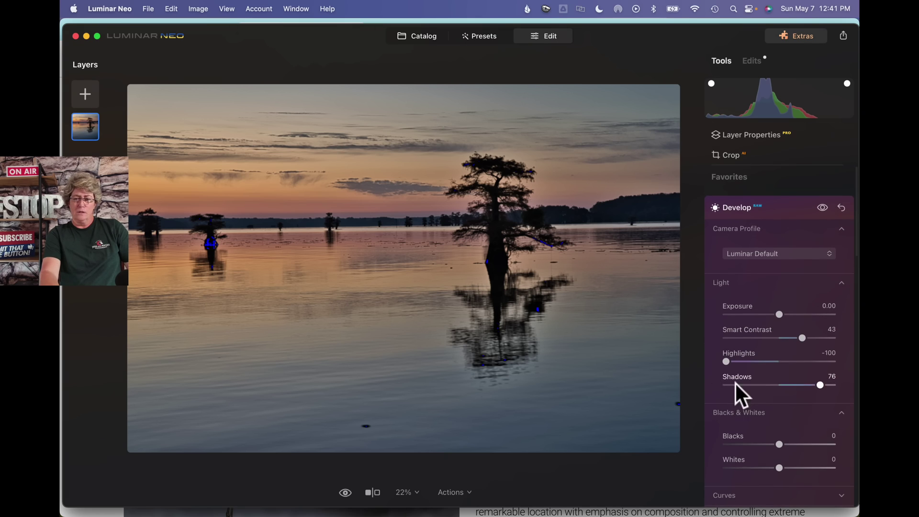
pyautogui.click(745, 211)
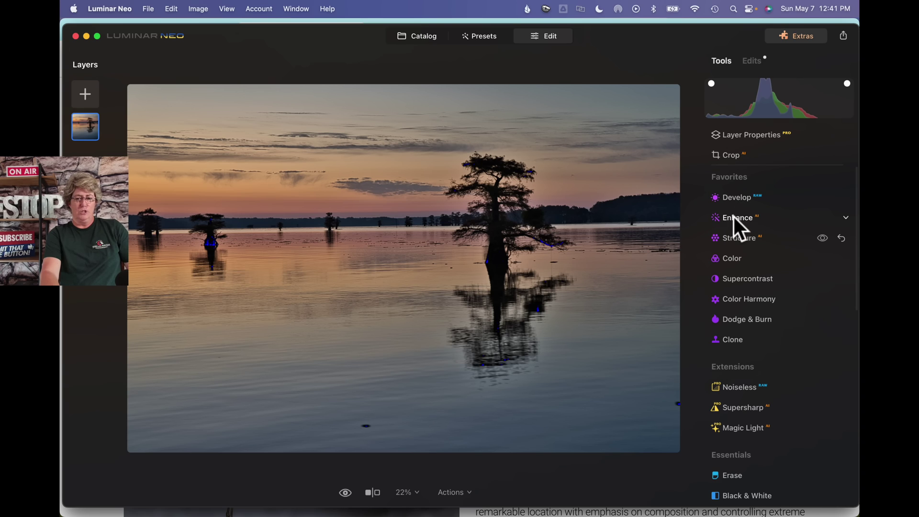
# - Set Enhance Accent to 34 and Sky Enhancer to 26, then collapse Enhance
pyautogui.click(733, 217)
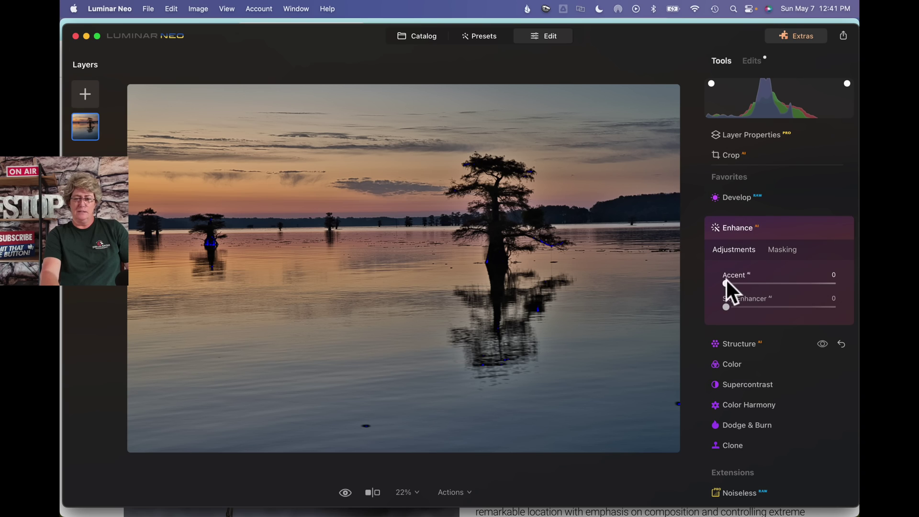
pyautogui.moveTo(725, 282); pyautogui.dragTo(762, 283)
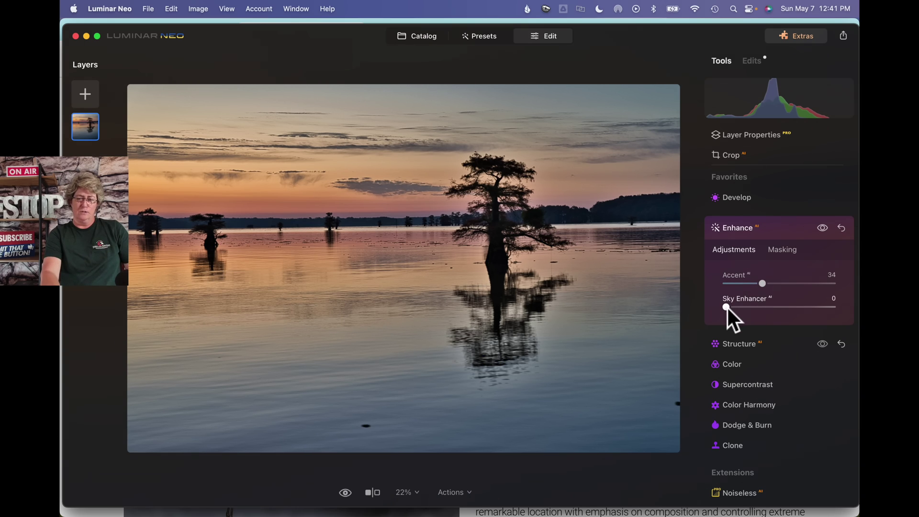
pyautogui.moveTo(728, 308); pyautogui.dragTo(754, 310)
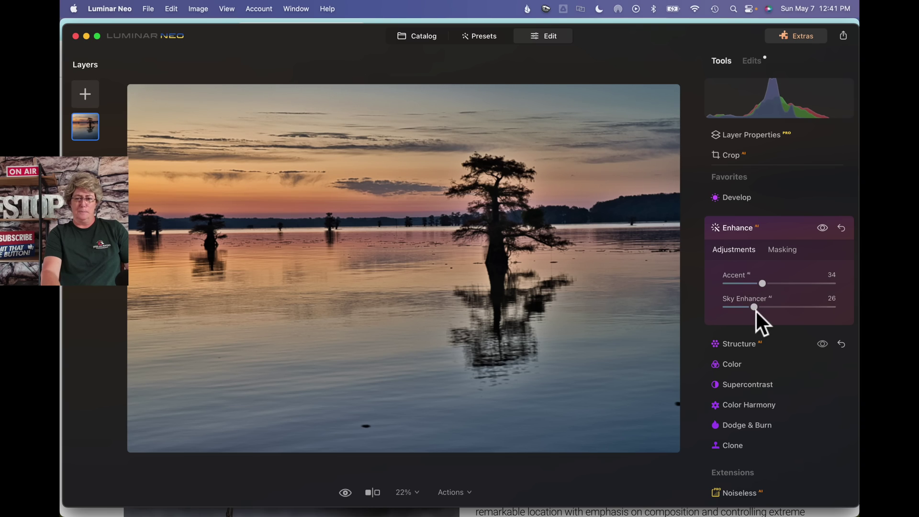
pyautogui.click(749, 227)
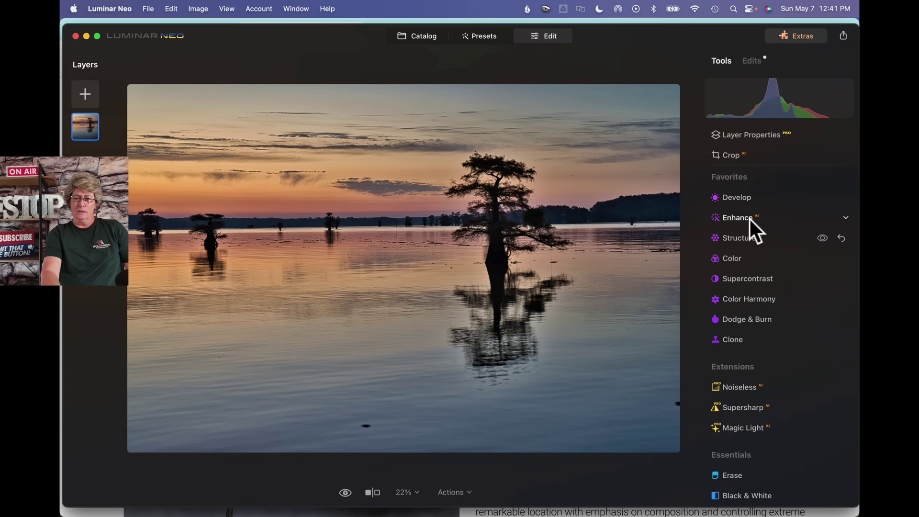
pyautogui.click(743, 239)
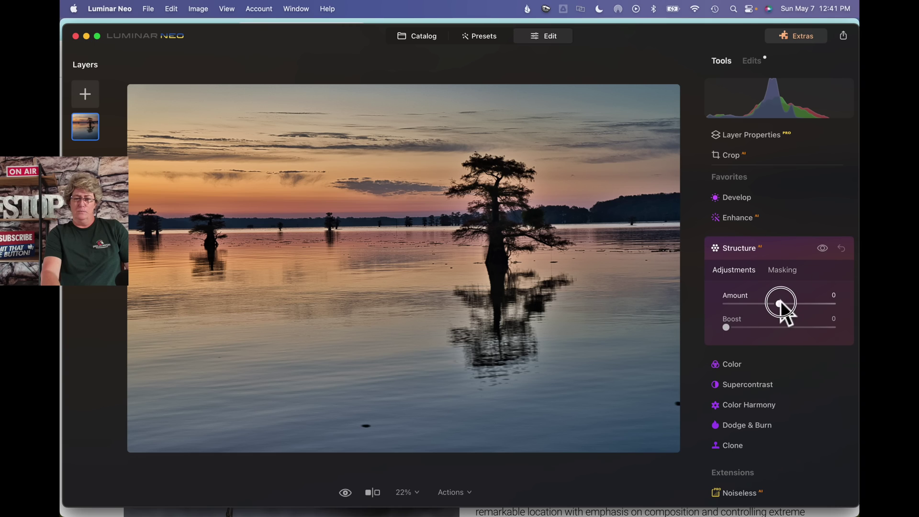
# - Try Structure Amount 73, compare with it off, then reset Amount to 0
pyautogui.moveTo(780, 305); pyautogui.dragTo(819, 309)
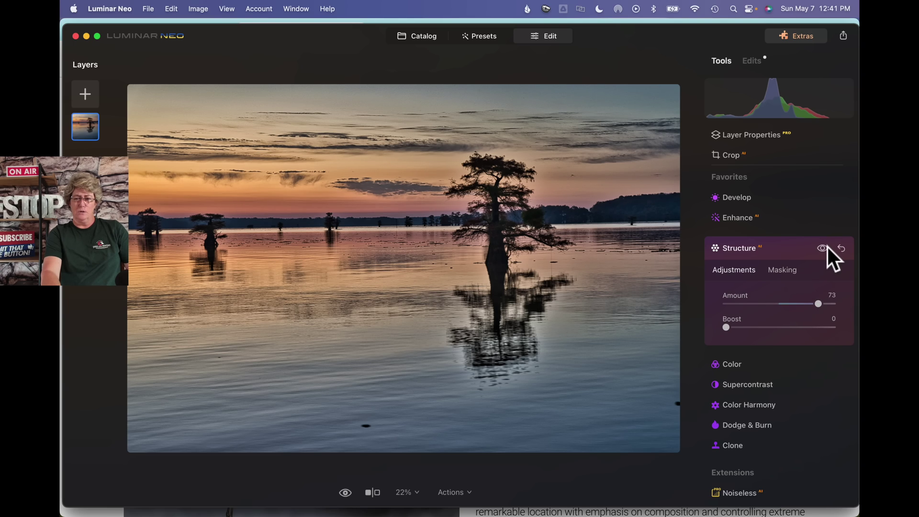
pyautogui.click(821, 247)
pyautogui.click(820, 247)
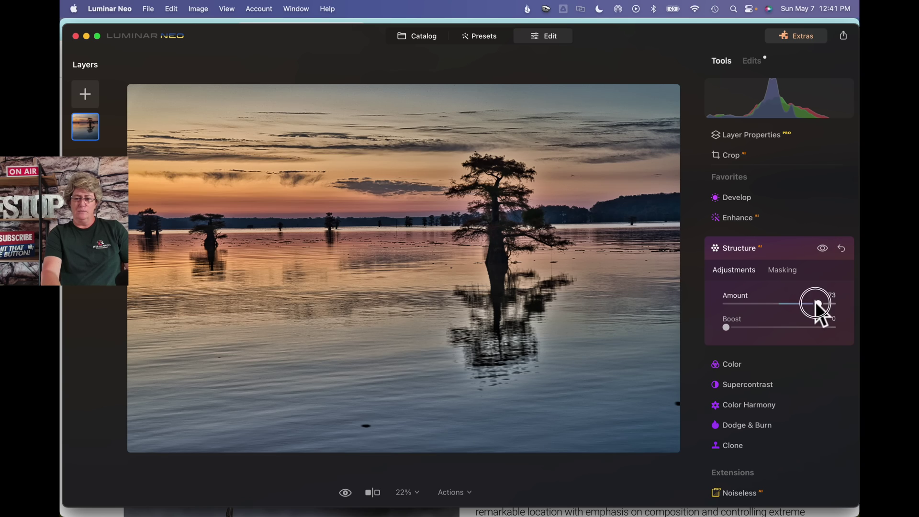
pyautogui.doubleClick(814, 303)
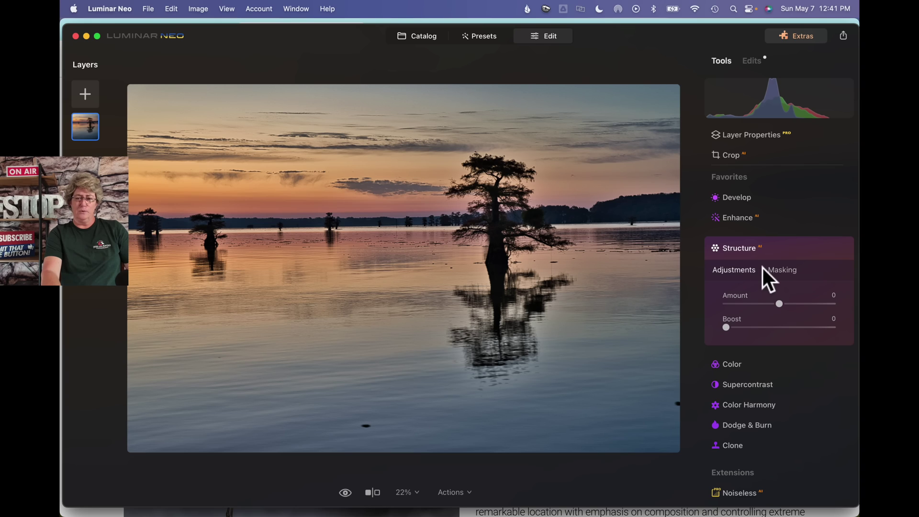
pyautogui.click(737, 249)
pyautogui.click(737, 279)
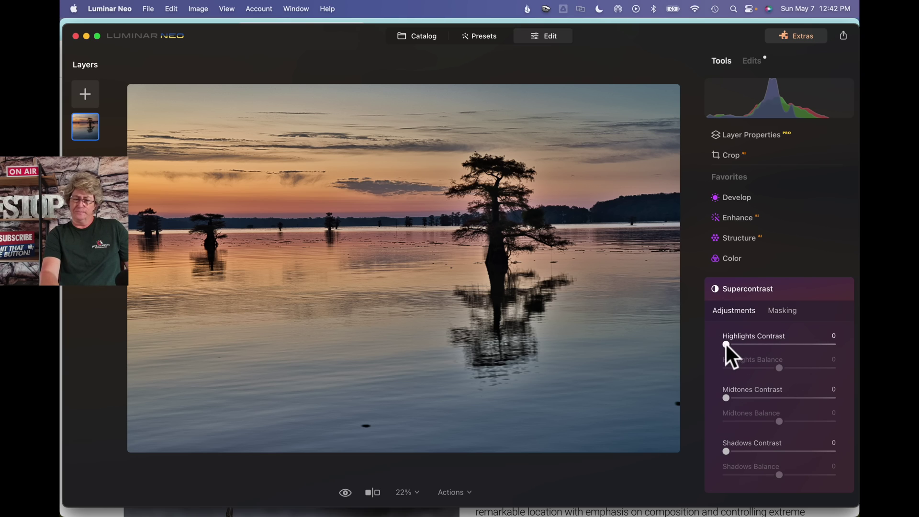
# - Set Supercontrast Highlights 48/22, Midtones 28/3 and Shadows 52/27, then collapse Supercontrast
pyautogui.moveTo(726, 345); pyautogui.dragTo(791, 368)
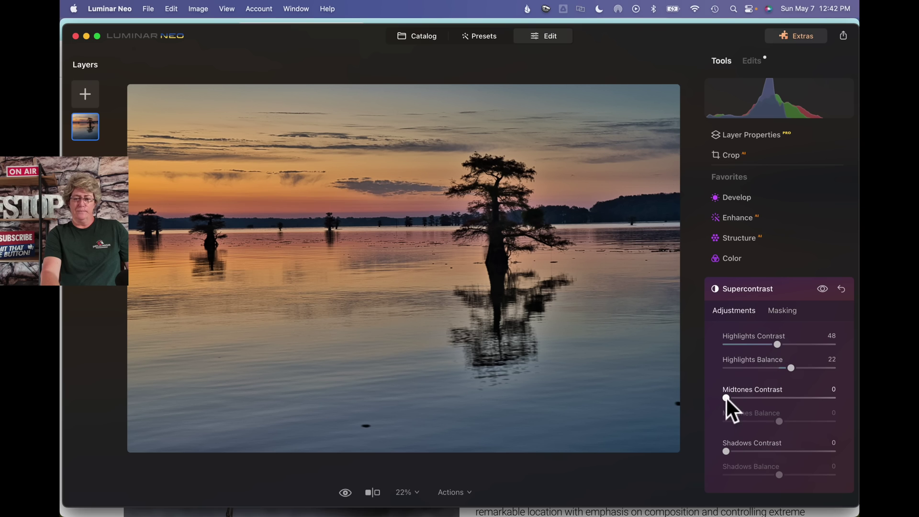
pyautogui.moveTo(726, 397); pyautogui.dragTo(781, 422)
pyautogui.click(779, 421)
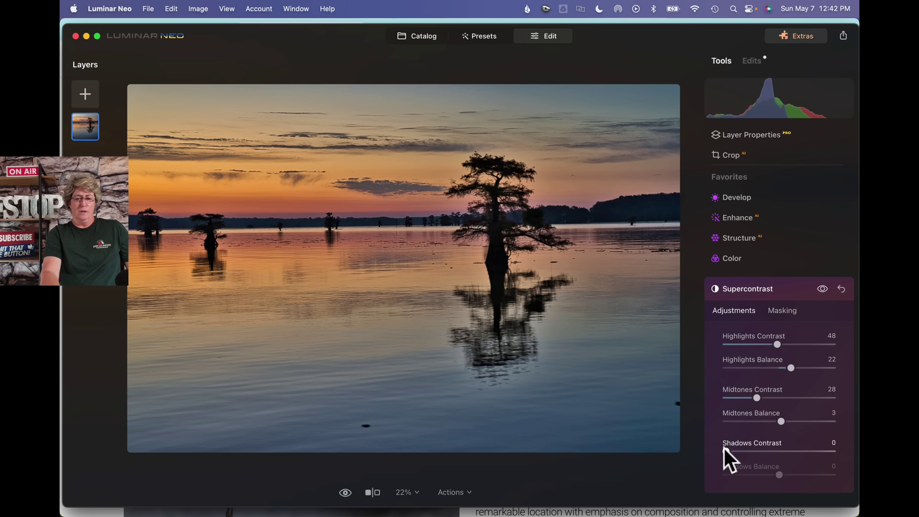
pyautogui.moveTo(724, 450); pyautogui.dragTo(794, 474)
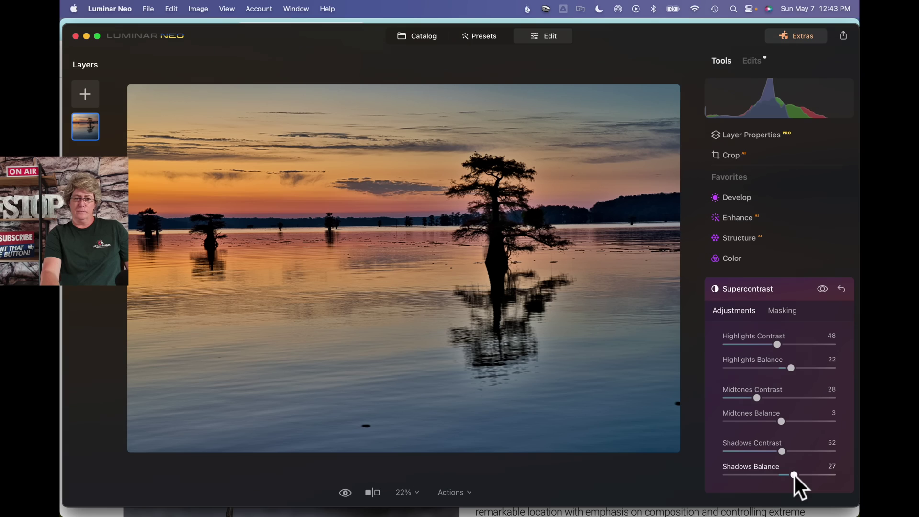
pyautogui.click(766, 288)
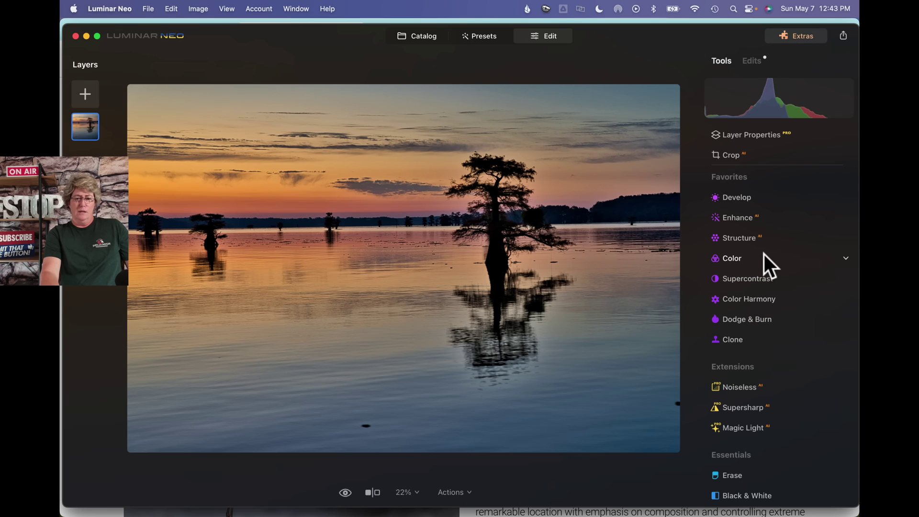
pyautogui.click(737, 241)
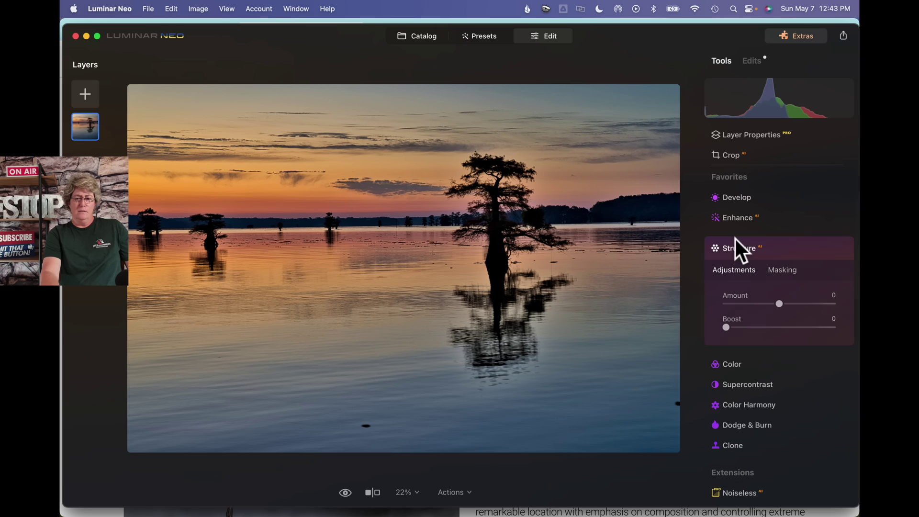
# - Brush a Structure mask over the left and right water, then set Amount to -100
pyautogui.click(782, 270)
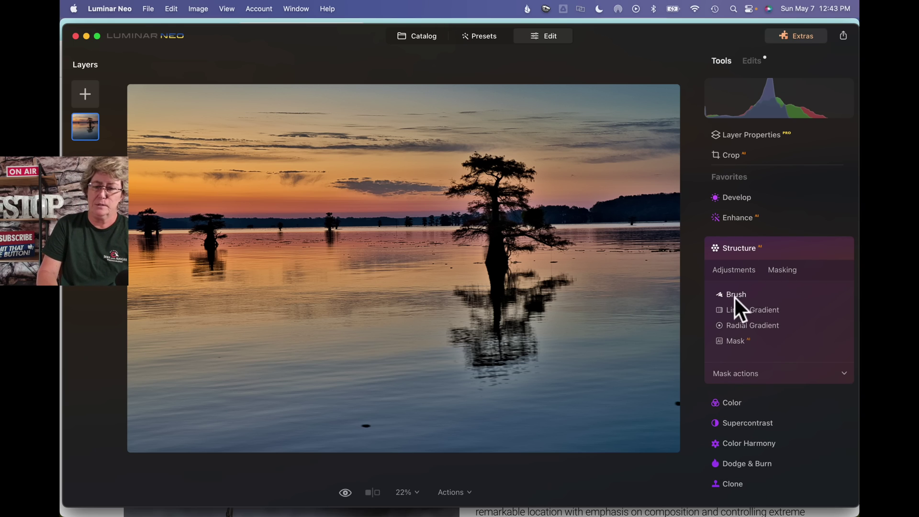
pyautogui.click(733, 295)
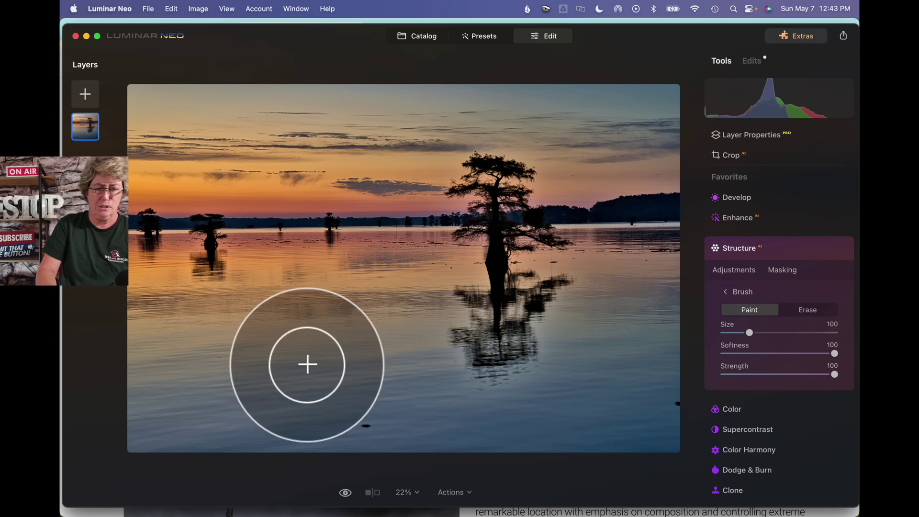
pyautogui.moveTo(393, 293)
pyautogui.mouseDown()
pyautogui.moveTo(231, 301)
pyautogui.moveTo(144, 287)
pyautogui.moveTo(136, 315)
pyautogui.moveTo(169, 360)
pyautogui.moveTo(387, 418)
pyautogui.moveTo(144, 353)
pyautogui.moveTo(355, 339)
pyautogui.moveTo(405, 297)
pyautogui.moveTo(426, 335)
pyautogui.moveTo(547, 367)
pyautogui.moveTo(351, 403)
pyautogui.moveTo(428, 436)
pyautogui.moveTo(529, 451)
pyautogui.mouseUp()
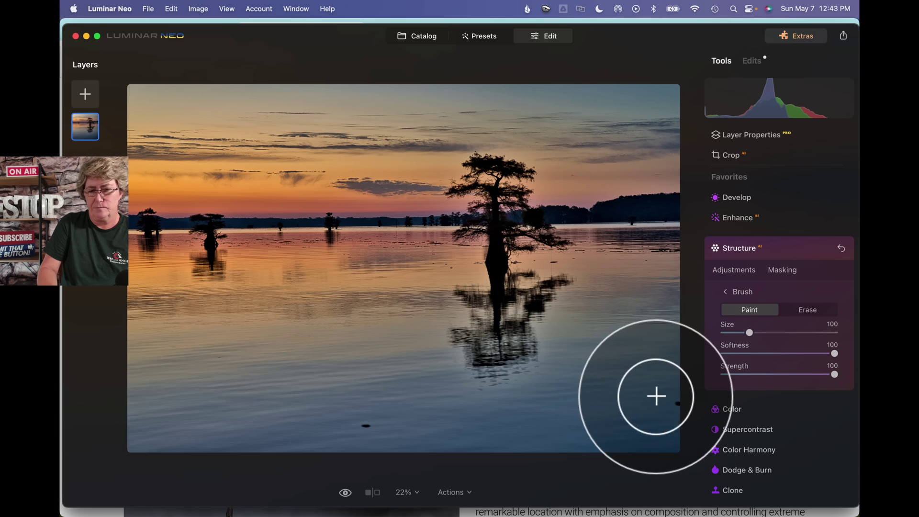
pyautogui.moveTo(657, 379)
pyautogui.mouseDown()
pyautogui.moveTo(662, 255)
pyautogui.moveTo(594, 249)
pyautogui.moveTo(602, 266)
pyautogui.moveTo(582, 263)
pyautogui.moveTo(631, 310)
pyautogui.moveTo(571, 324)
pyautogui.moveTo(600, 364)
pyautogui.moveTo(624, 378)
pyautogui.moveTo(593, 417)
pyautogui.moveTo(651, 432)
pyautogui.moveTo(671, 325)
pyautogui.moveTo(558, 415)
pyautogui.moveTo(445, 379)
pyautogui.moveTo(400, 327)
pyautogui.moveTo(414, 264)
pyautogui.moveTo(384, 261)
pyautogui.moveTo(308, 293)
pyautogui.moveTo(261, 271)
pyautogui.moveTo(230, 304)
pyautogui.moveTo(178, 300)
pyautogui.moveTo(143, 271)
pyautogui.moveTo(169, 275)
pyautogui.moveTo(204, 306)
pyautogui.moveTo(253, 291)
pyautogui.moveTo(287, 264)
pyautogui.moveTo(280, 267)
pyautogui.moveTo(316, 296)
pyautogui.moveTo(431, 259)
pyautogui.moveTo(379, 254)
pyautogui.moveTo(369, 315)
pyautogui.moveTo(429, 368)
pyautogui.moveTo(515, 384)
pyautogui.moveTo(645, 298)
pyautogui.moveTo(622, 269)
pyautogui.moveTo(656, 251)
pyautogui.moveTo(632, 323)
pyautogui.moveTo(623, 408)
pyautogui.moveTo(431, 443)
pyautogui.moveTo(123, 440)
pyautogui.moveTo(131, 416)
pyautogui.moveTo(318, 416)
pyautogui.mouseUp()
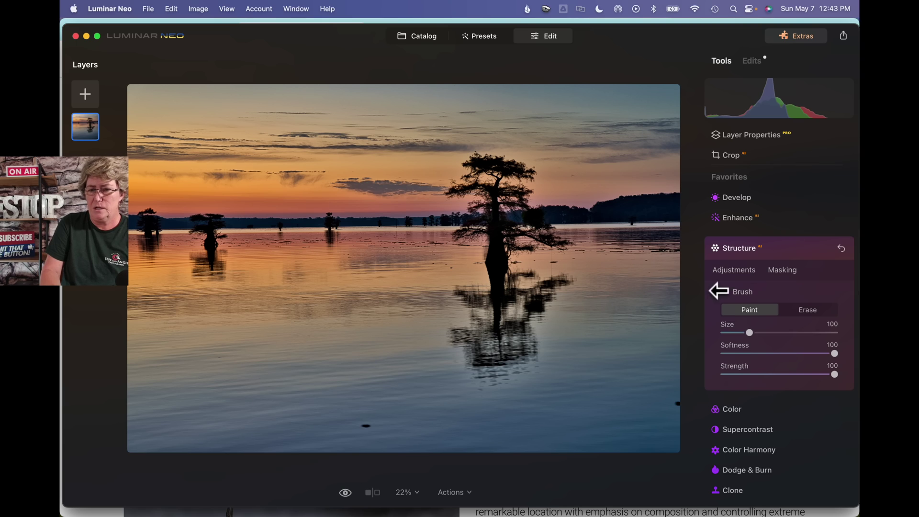
pyautogui.click(722, 271)
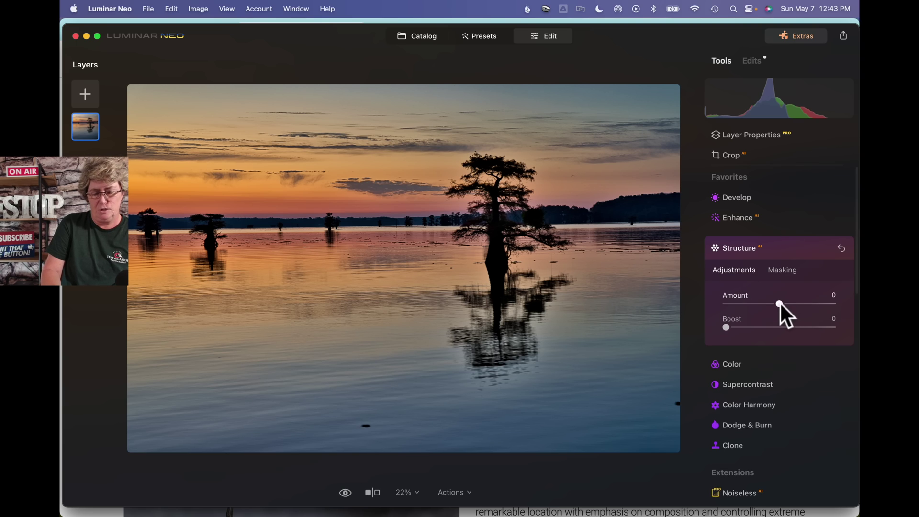
pyautogui.moveTo(779, 302); pyautogui.dragTo(706, 308)
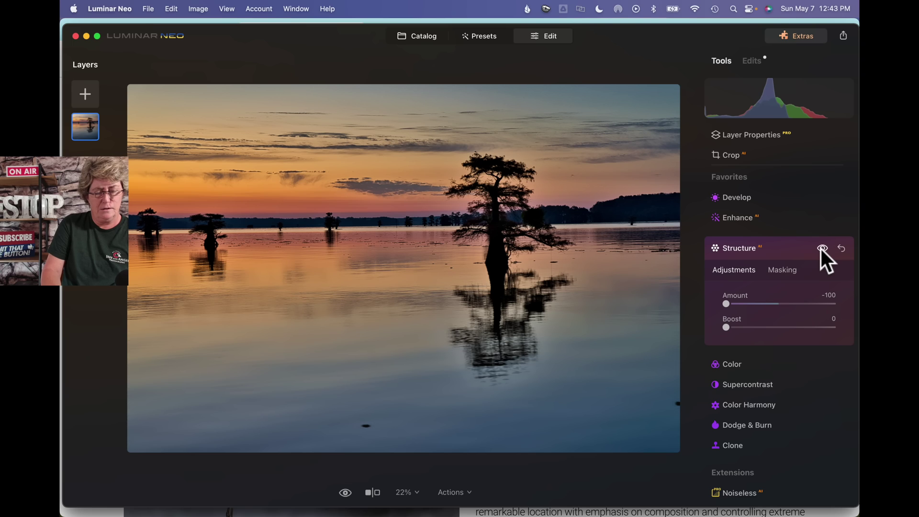
pyautogui.click(747, 249)
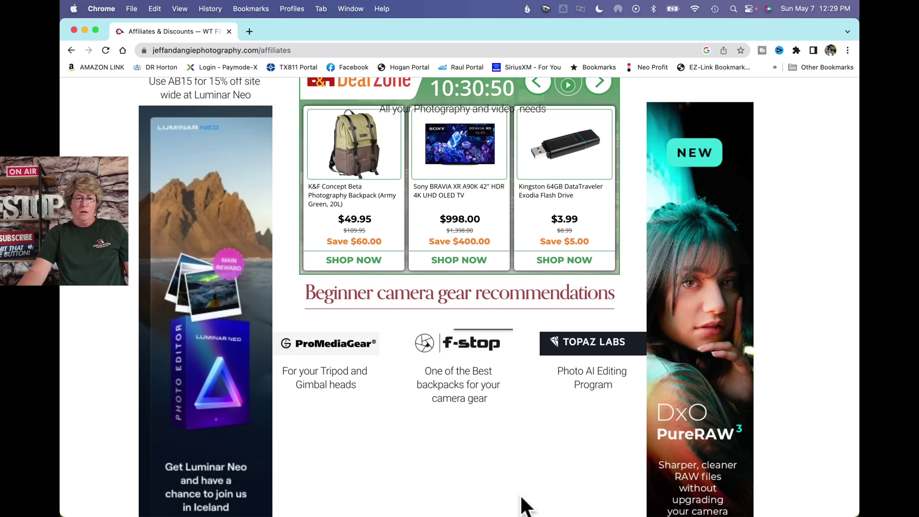
# - Open Skylum's Luminar Neo product page in a new tab via the affiliates page's banner ad
pyautogui.scroll(5, 520, 502)
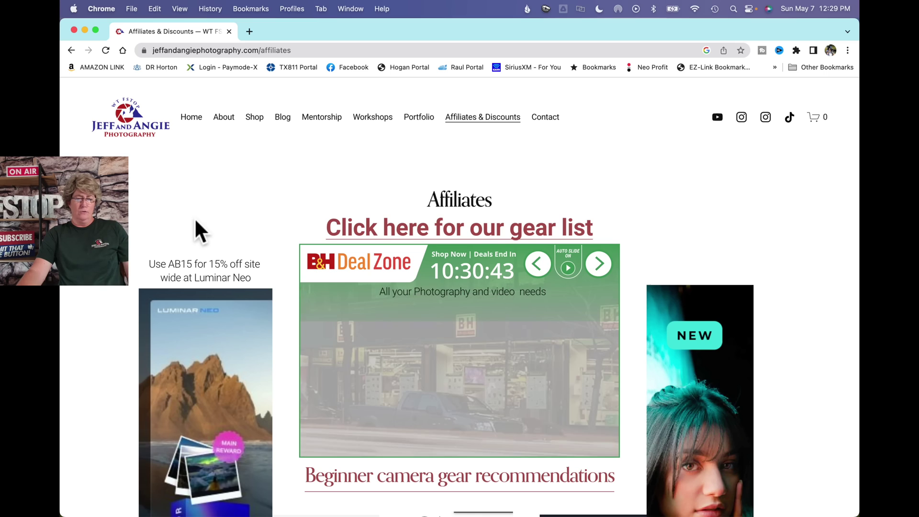
pyautogui.scroll(-3, 195, 221)
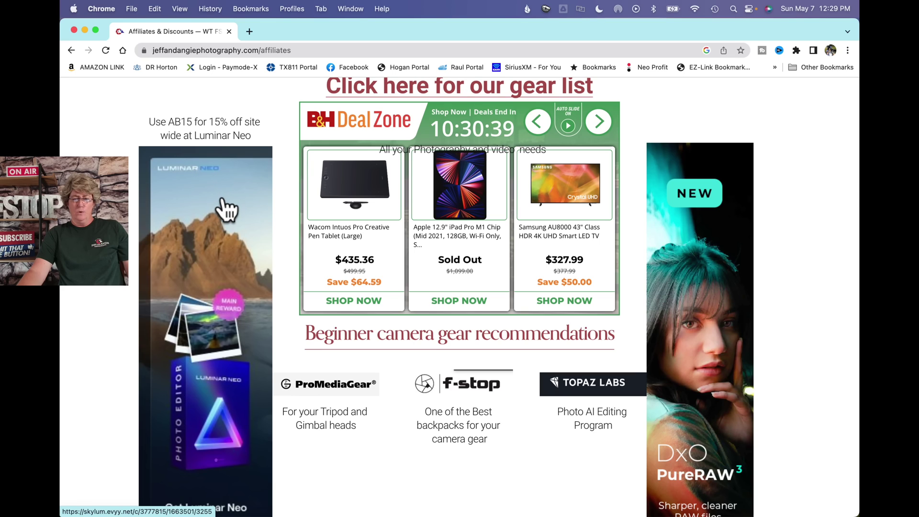
pyautogui.click(198, 195)
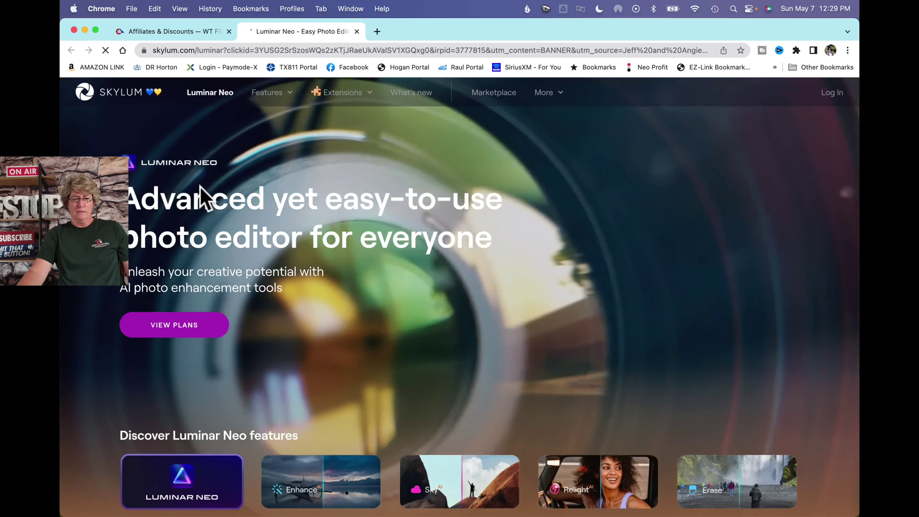
pyautogui.scroll(-1, 200, 185)
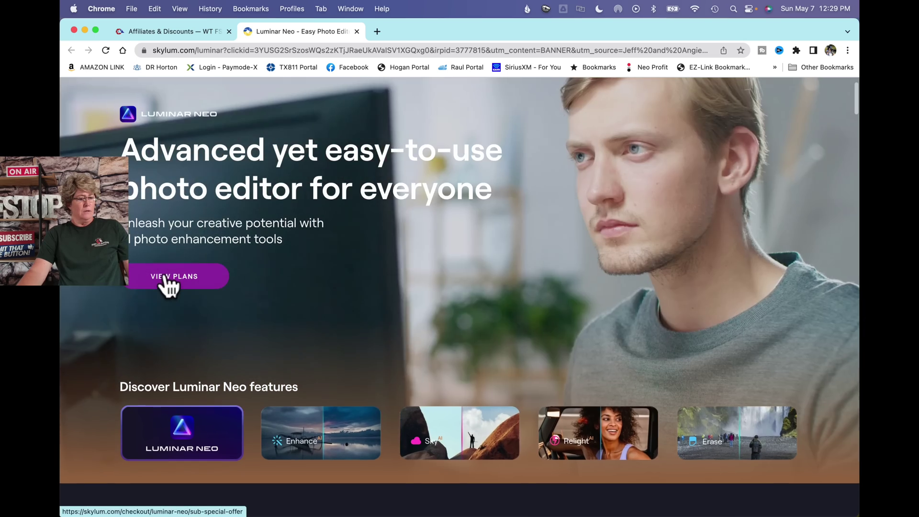
# - View the Explore, Pro ($9.92/mo yearly) and Lifetime ($149) Luminar Neo plans
pyautogui.click(166, 272)
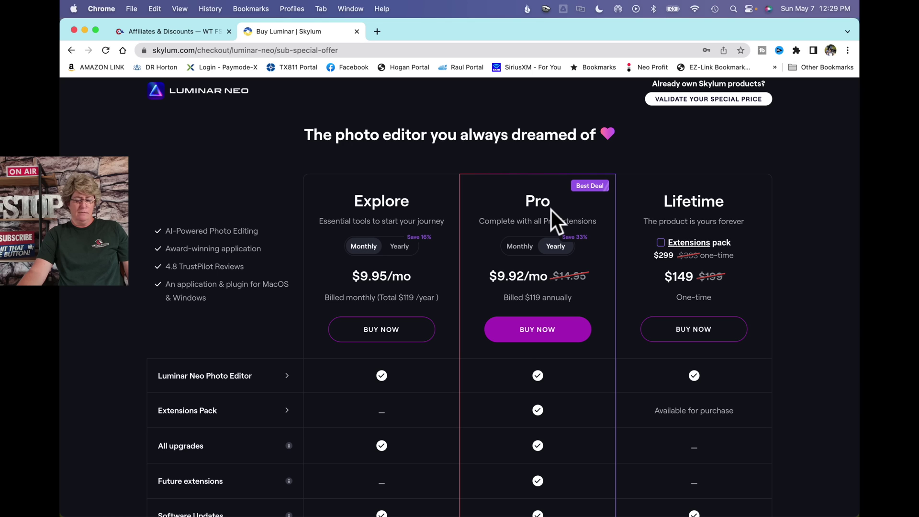
pyautogui.scroll(-3, 550, 211)
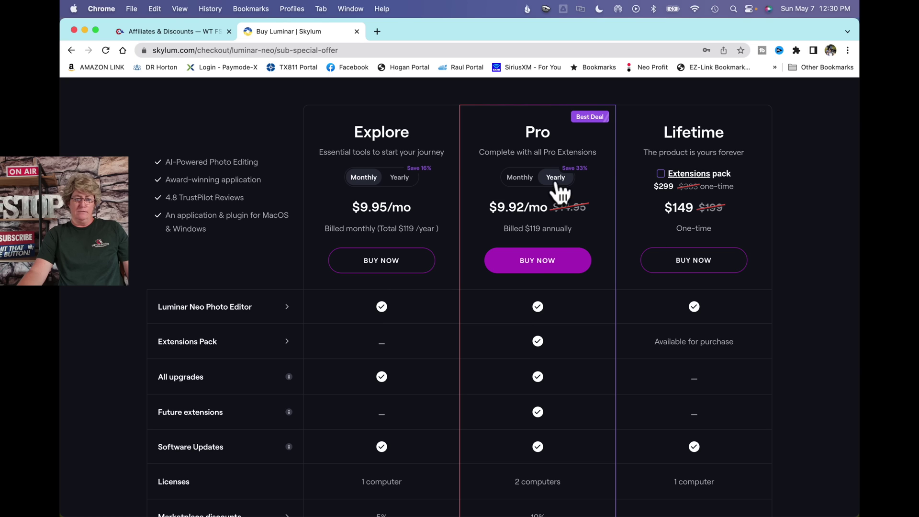
pyautogui.scroll(3, 537, 184)
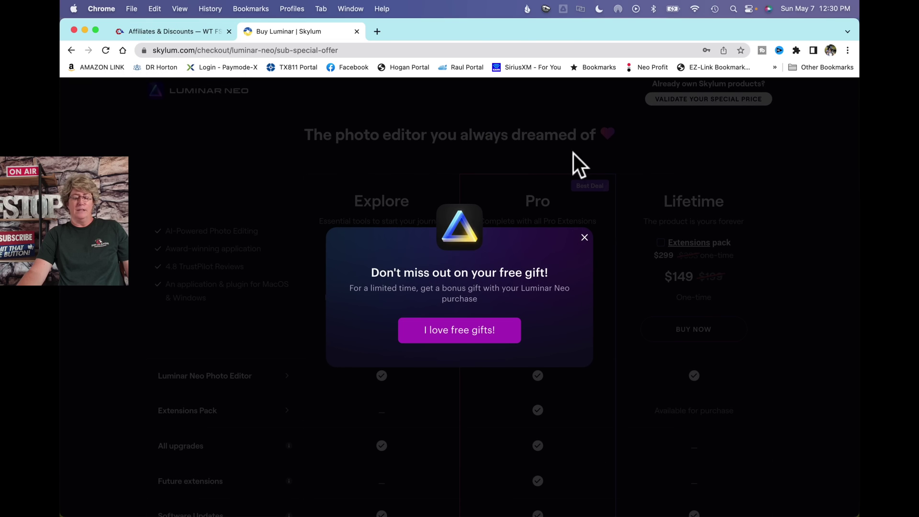
# - Accept the free gift, switch Explore to yearly billing, then return to Affiliates & Discounts
pyautogui.click(448, 332)
pyautogui.scroll(-2, 448, 331)
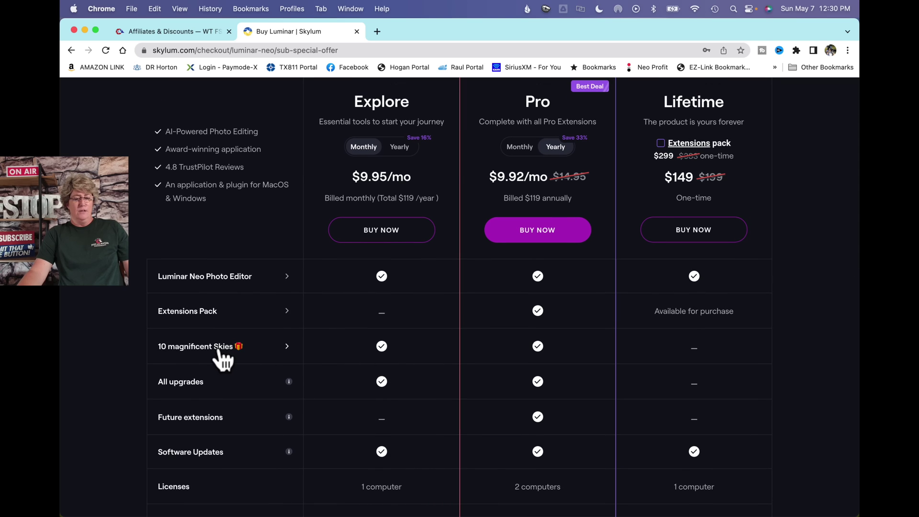
pyautogui.scroll(1, 563, 349)
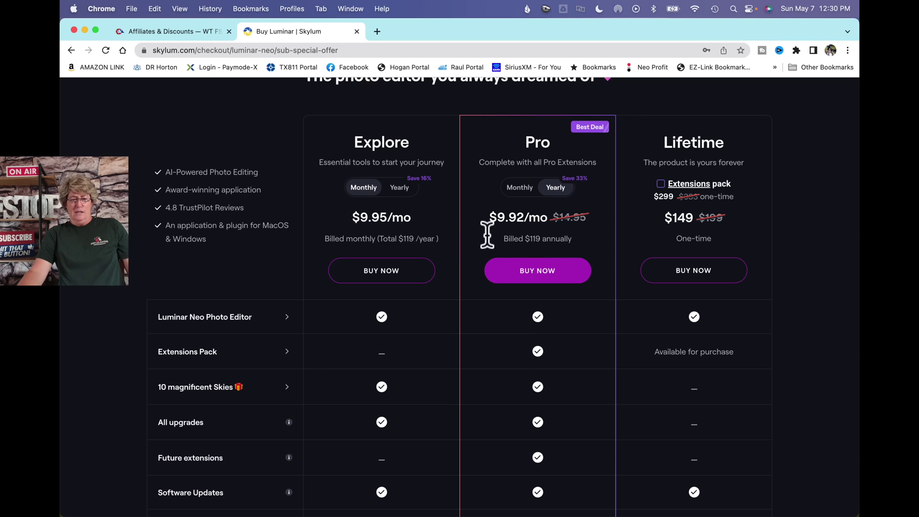
pyautogui.click(400, 189)
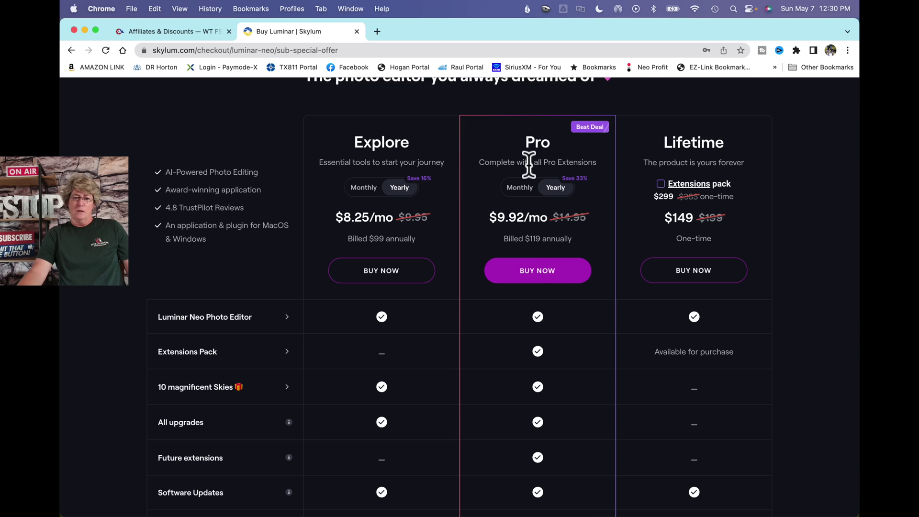
pyautogui.click(191, 32)
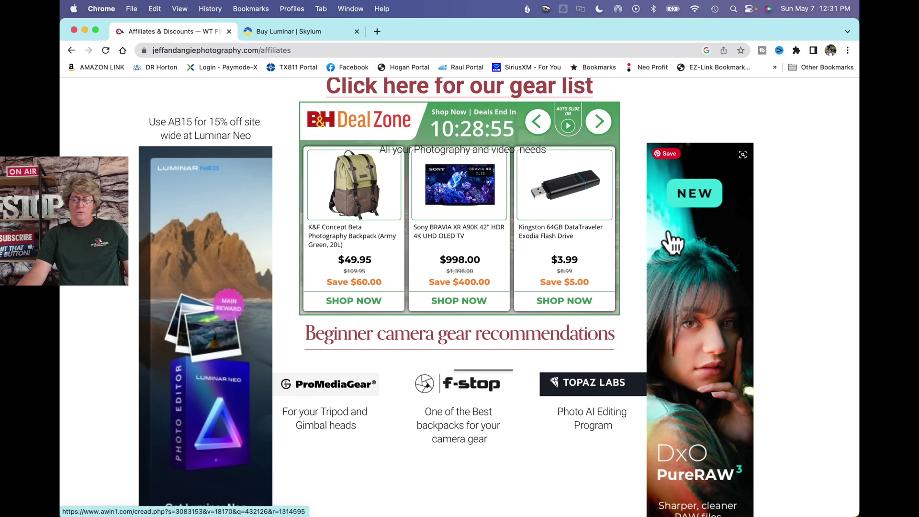
# - Browse the affiliate gear recommendations on the affiliates page
pyautogui.scroll(-5, 672, 244)
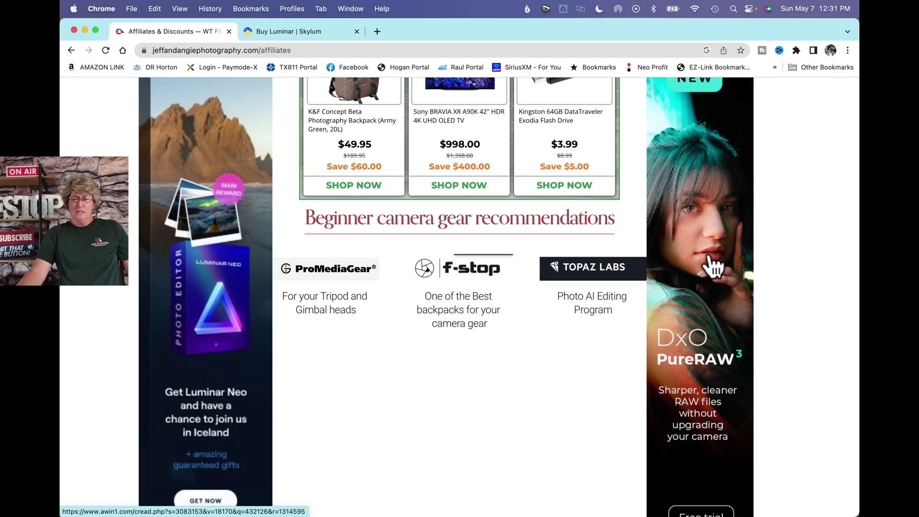
pyautogui.scroll(-6, 710, 269)
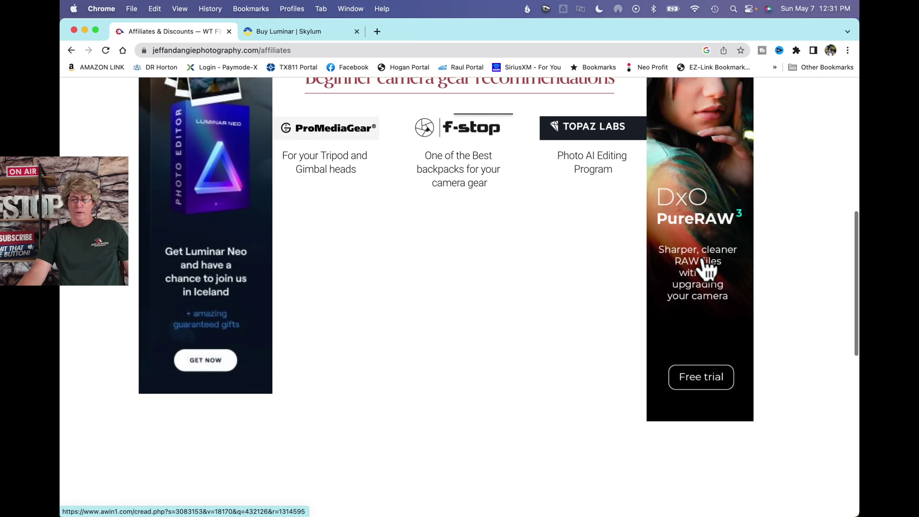
pyautogui.scroll(8, 706, 270)
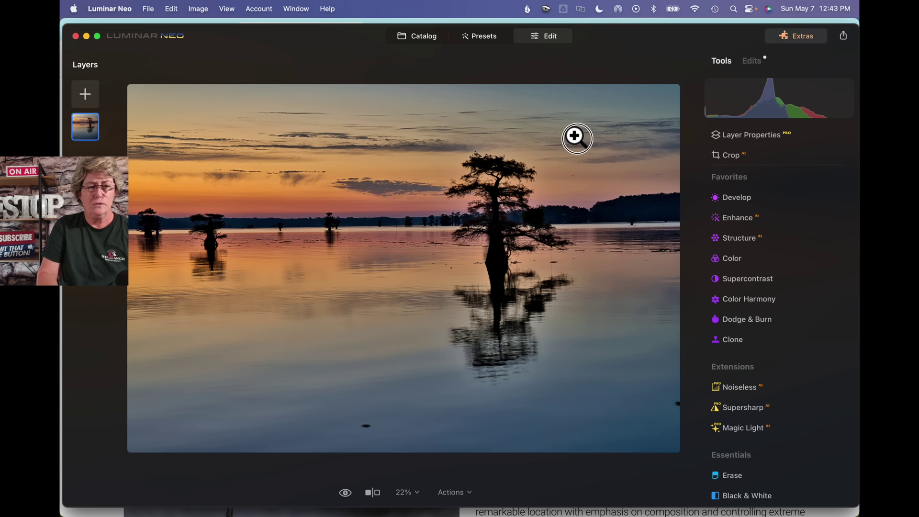
# - Inspect sky noise at 100% zoom, panning around the photo, then zoom back out
pyautogui.click(577, 139)
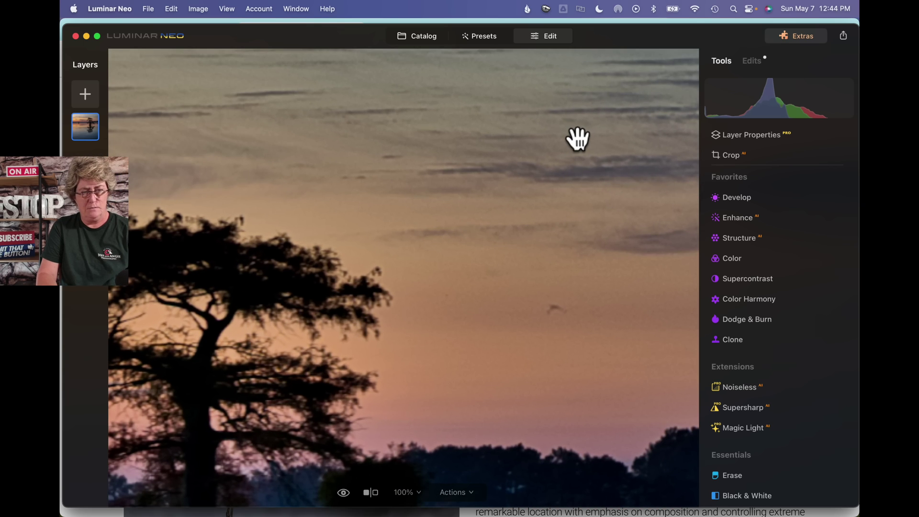
pyautogui.hscroll(10, 576, 139)
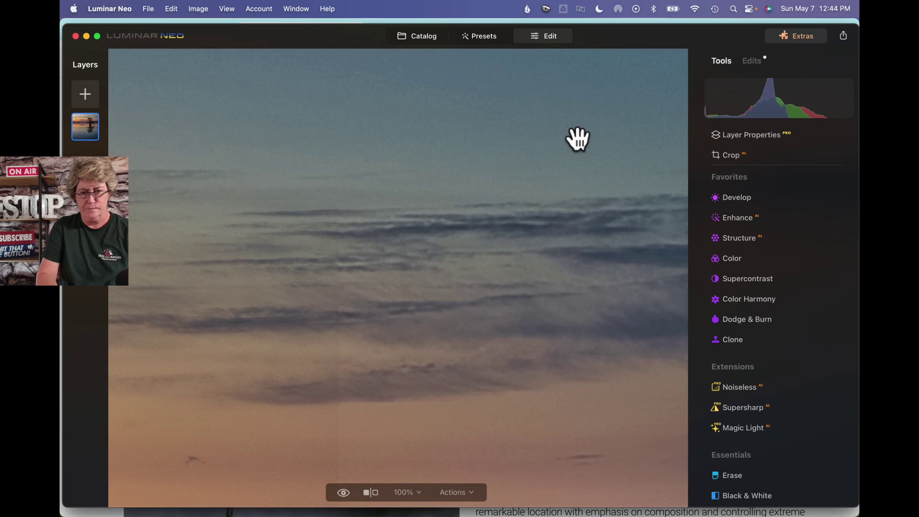
pyautogui.scroll(3, 578, 139)
pyautogui.hscroll(-10, 578, 139)
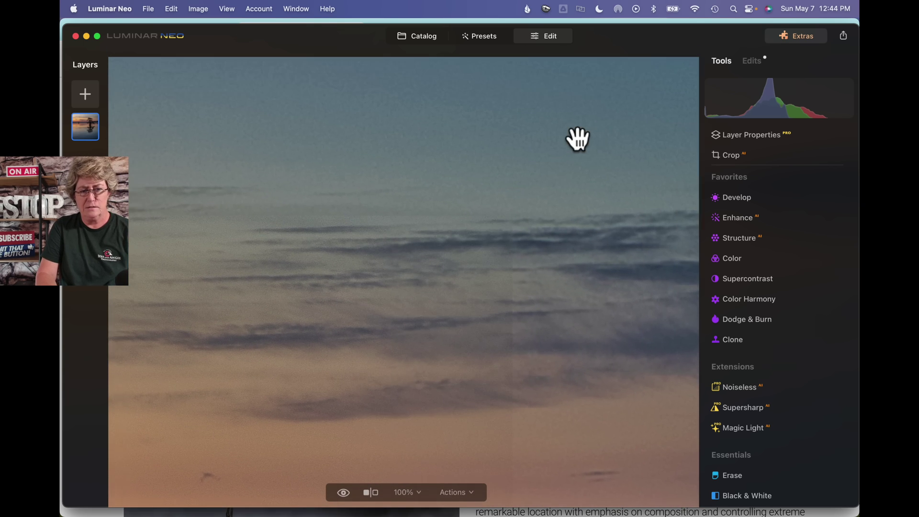
pyautogui.scroll(-5, 577, 139)
pyautogui.hscroll(-10, 578, 139)
pyautogui.scroll(-5, 578, 139)
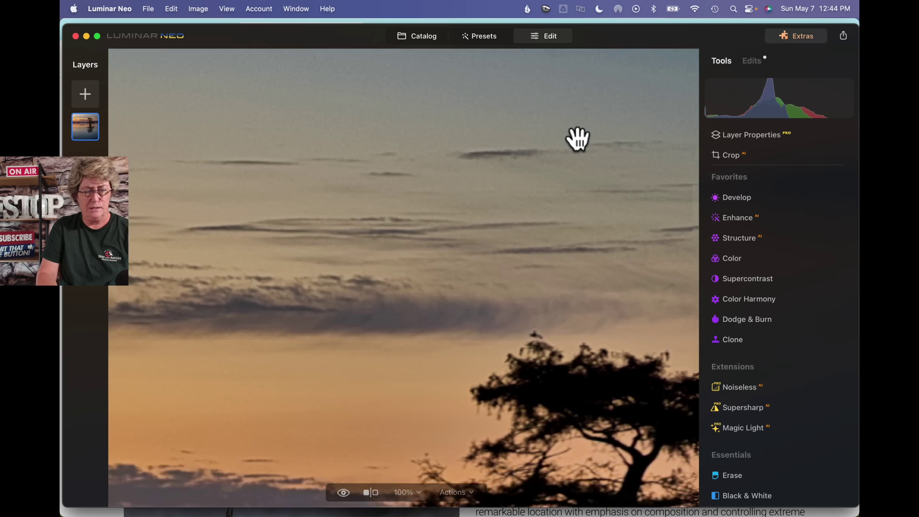
pyautogui.hscroll(-5, 578, 139)
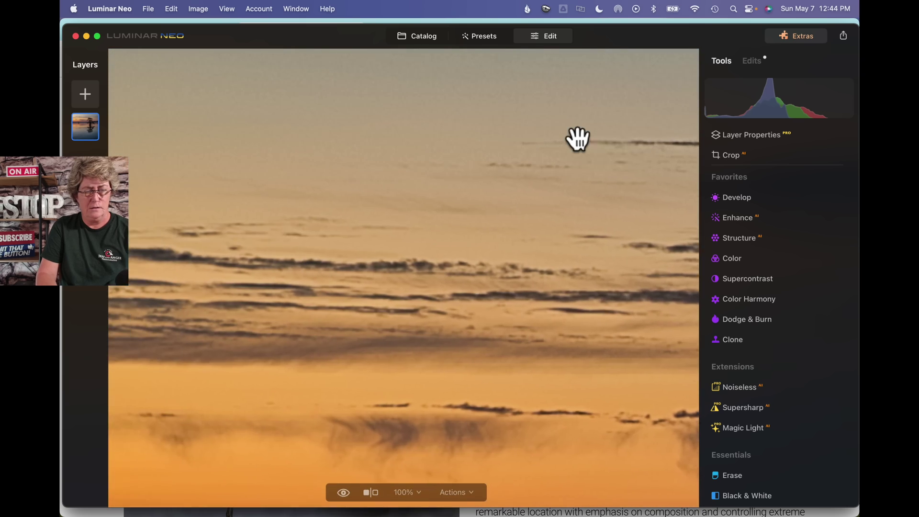
pyautogui.scroll(-3, 577, 138)
pyautogui.click(577, 139)
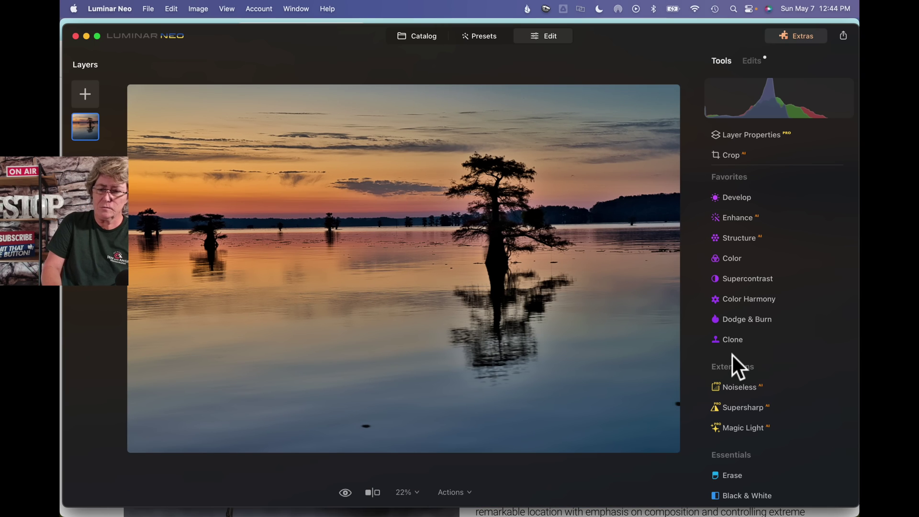
# - Add a Denoise brush mask at size 87 painted over the sky above the treeline
pyautogui.scroll(-4, 747, 405)
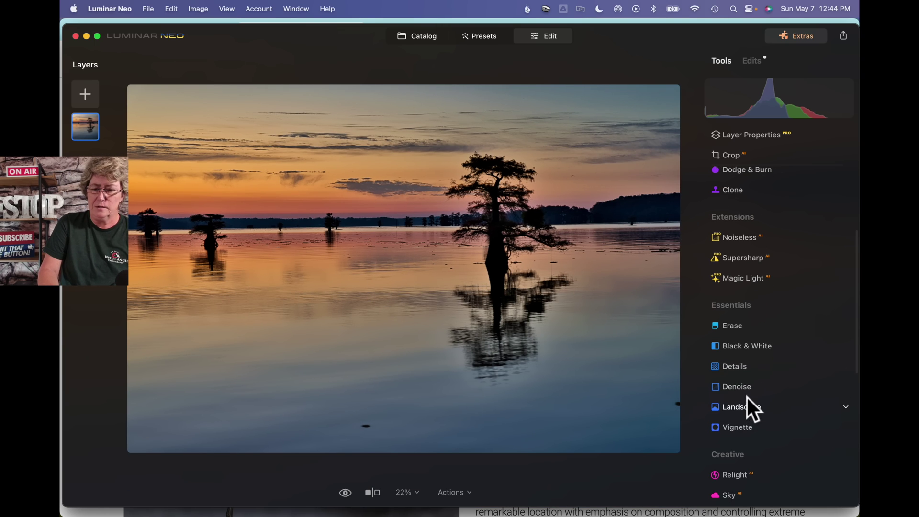
pyautogui.click(745, 388)
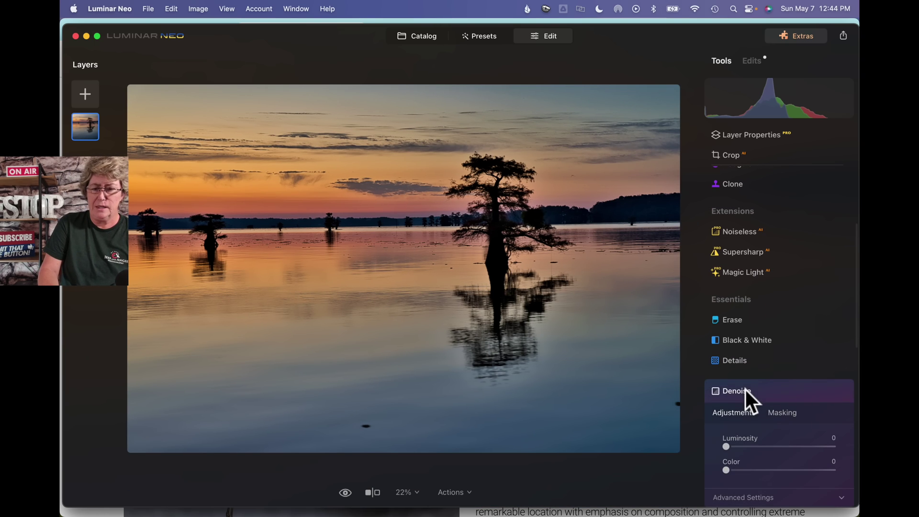
pyautogui.click(794, 413)
pyautogui.click(740, 417)
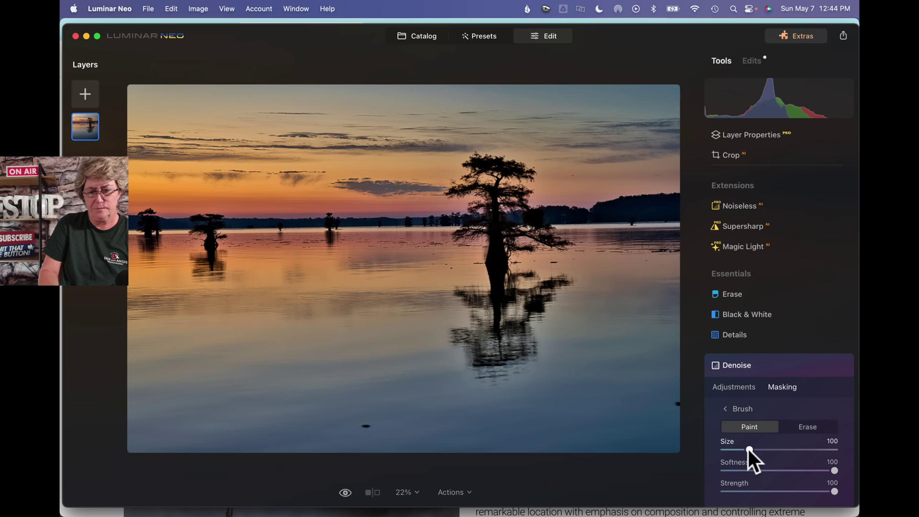
pyautogui.moveTo(748, 450); pyautogui.dragTo(745, 450)
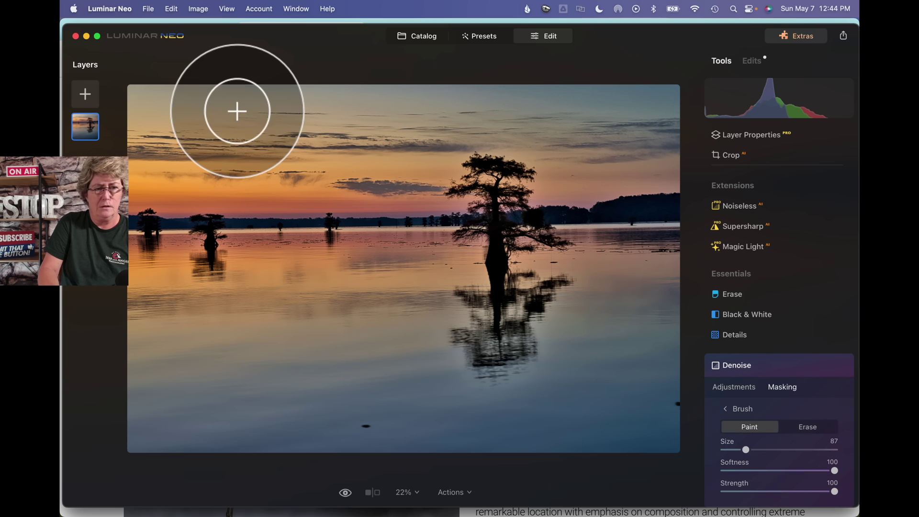
pyautogui.moveTo(318, 140)
pyautogui.mouseDown()
pyautogui.moveTo(331, 111)
pyautogui.moveTo(154, 95)
pyautogui.moveTo(130, 114)
pyautogui.moveTo(505, 111)
pyautogui.moveTo(104, 146)
pyautogui.moveTo(318, 161)
pyautogui.moveTo(165, 177)
pyautogui.moveTo(412, 177)
pyautogui.moveTo(407, 185)
pyautogui.moveTo(272, 169)
pyautogui.moveTo(171, 183)
pyautogui.moveTo(141, 177)
pyautogui.moveTo(517, 117)
pyautogui.moveTo(557, 121)
pyautogui.moveTo(563, 155)
pyautogui.moveTo(533, 122)
pyautogui.moveTo(630, 99)
pyautogui.moveTo(671, 118)
pyautogui.moveTo(579, 133)
pyautogui.moveTo(682, 166)
pyautogui.moveTo(589, 170)
pyautogui.moveTo(634, 181)
pyautogui.moveTo(623, 186)
pyautogui.moveTo(554, 177)
pyautogui.moveTo(541, 123)
pyautogui.moveTo(558, 89)
pyautogui.moveTo(513, 104)
pyautogui.moveTo(547, 138)
pyautogui.moveTo(470, 138)
pyautogui.moveTo(429, 169)
pyautogui.moveTo(406, 203)
pyautogui.moveTo(415, 219)
pyautogui.moveTo(396, 217)
pyautogui.moveTo(394, 170)
pyautogui.moveTo(442, 120)
pyautogui.moveTo(512, 122)
pyautogui.moveTo(581, 157)
pyautogui.moveTo(573, 203)
pyautogui.moveTo(608, 197)
pyautogui.moveTo(584, 116)
pyautogui.moveTo(612, 101)
pyautogui.moveTo(645, 102)
pyautogui.moveTo(662, 112)
pyautogui.moveTo(662, 171)
pyautogui.mouseUp()
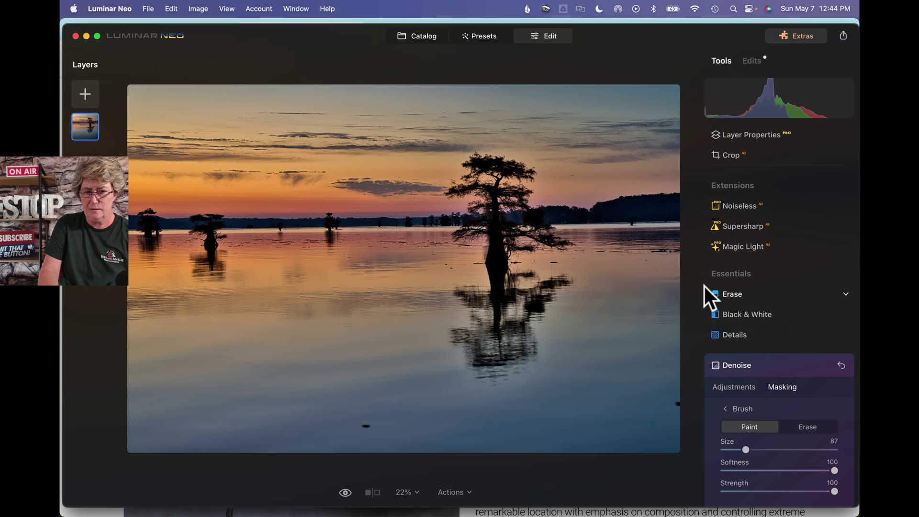
# - Set Denoise Luminosity to 100 and Color to 27
pyautogui.click(737, 390)
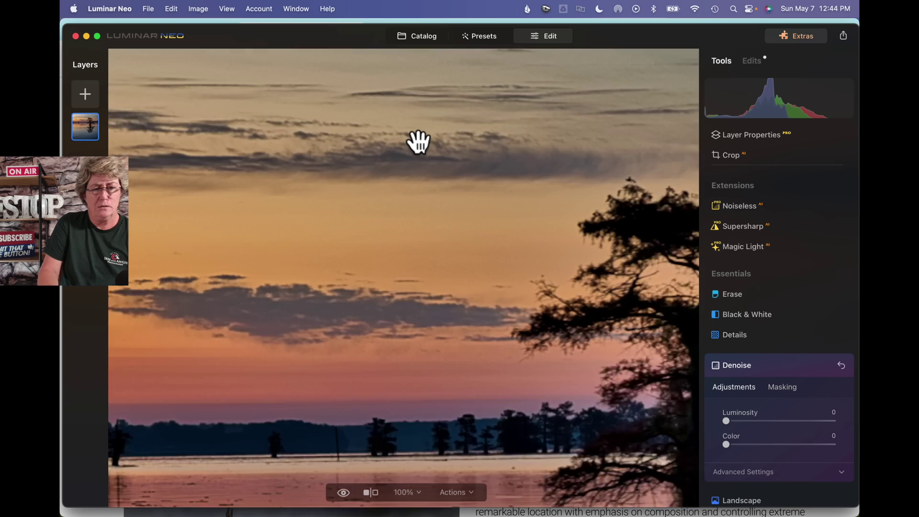
pyautogui.scroll(2, 418, 142)
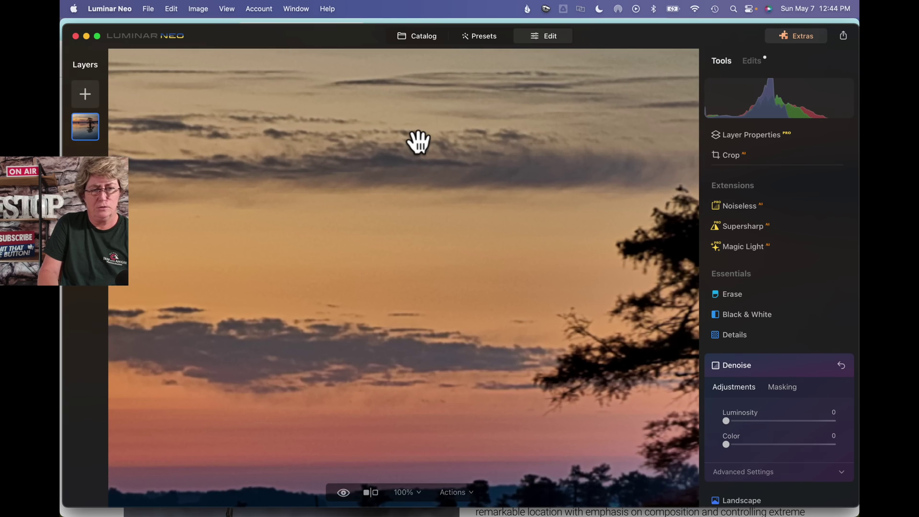
pyautogui.click(726, 421)
pyautogui.moveTo(727, 422); pyautogui.dragTo(853, 454)
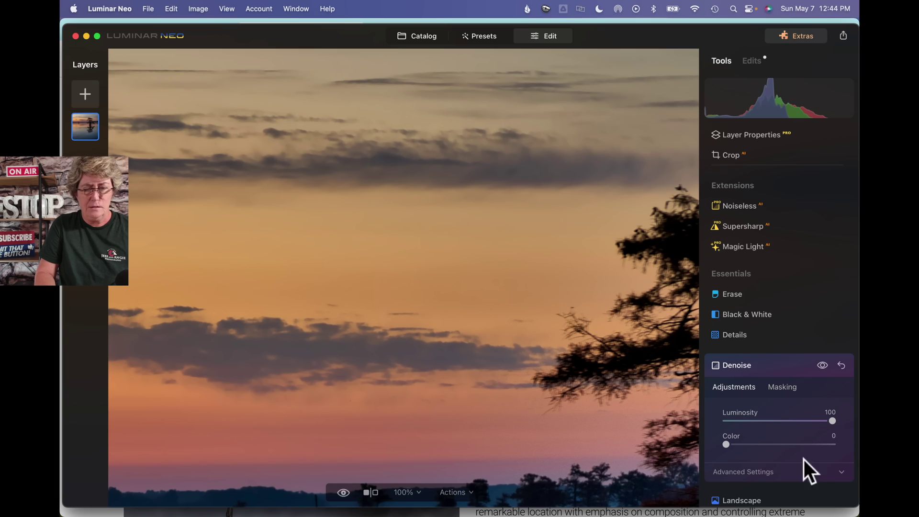
pyautogui.moveTo(726, 445); pyautogui.dragTo(756, 445)
# - Check the denoised clouds up close, then compare with the original in Before/After split view
pyautogui.click(441, 277)
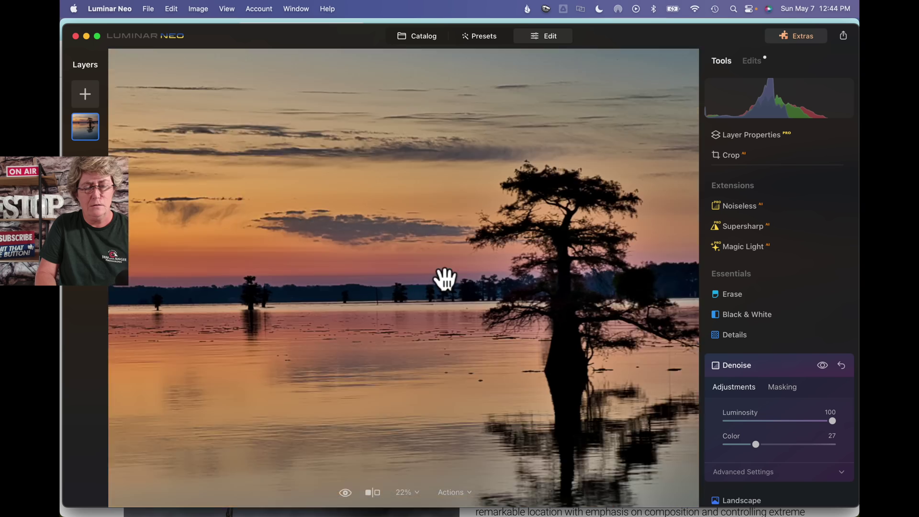
pyautogui.click(212, 118)
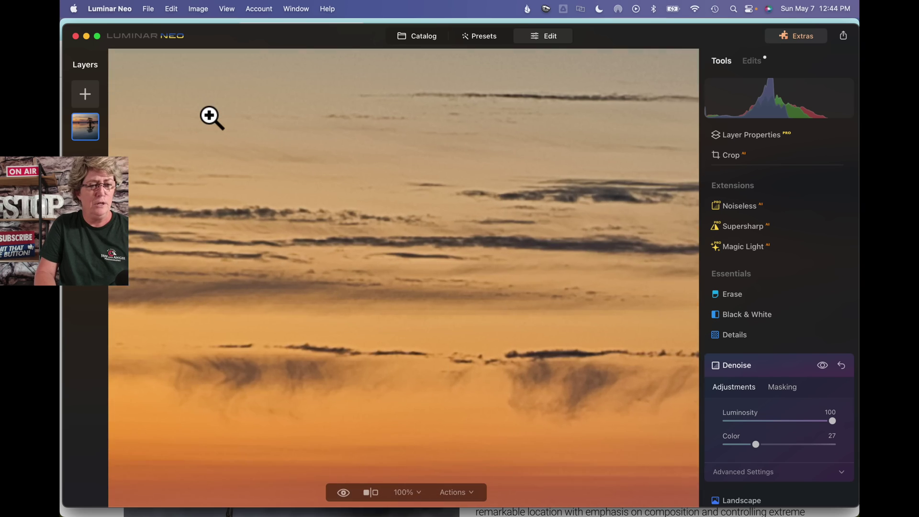
pyautogui.click(211, 118)
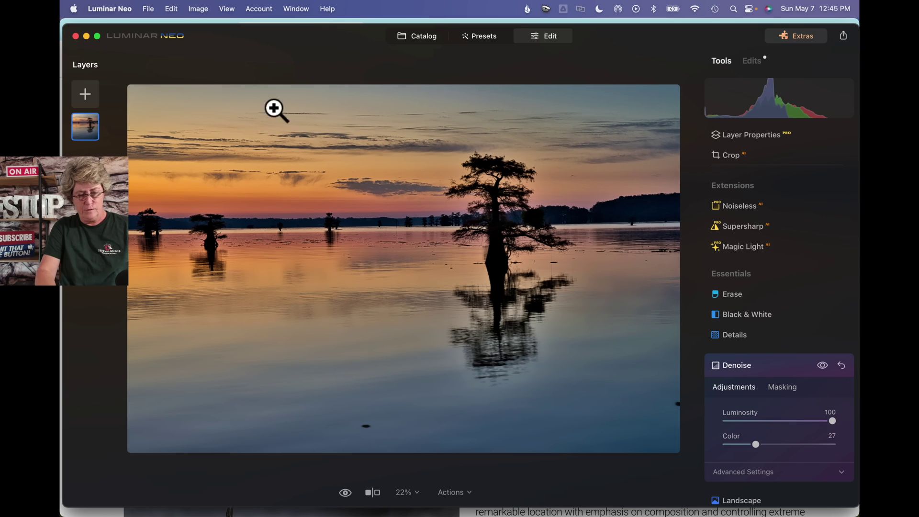
pyautogui.click(373, 493)
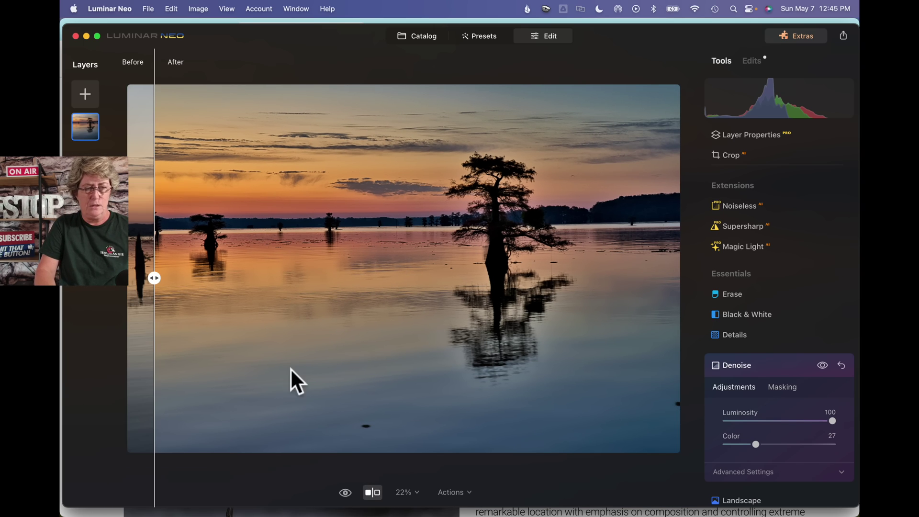
pyautogui.moveTo(153, 280); pyautogui.dragTo(64, 361)
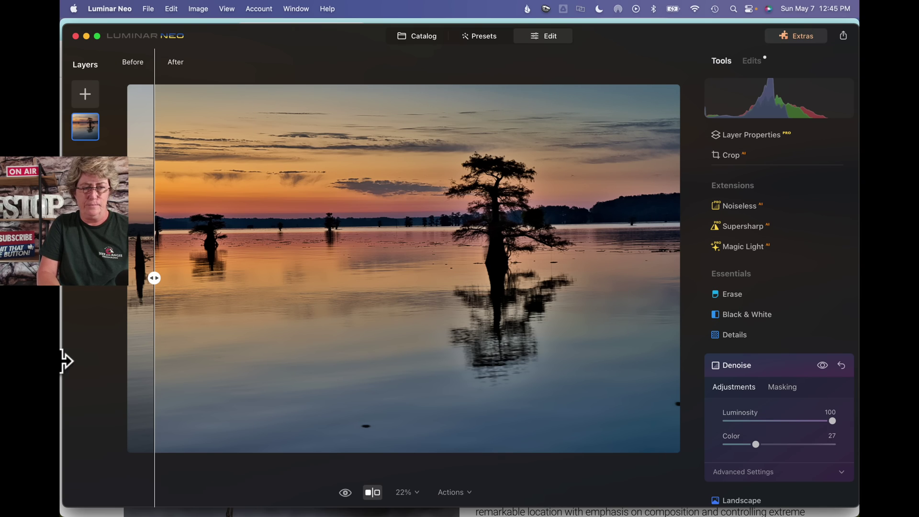
# - Rotate the photo in Crop to level the horizon
pyautogui.click(731, 155)
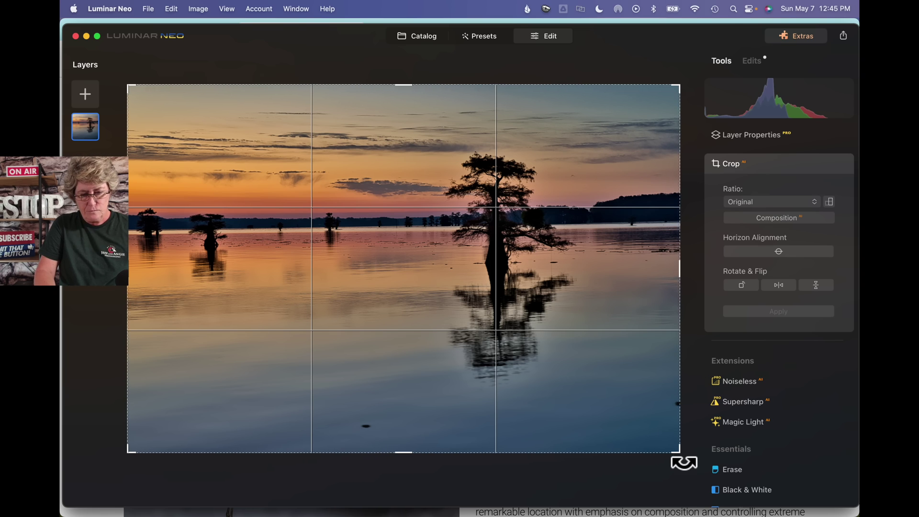
pyautogui.moveTo(683, 461); pyautogui.dragTo(682, 465)
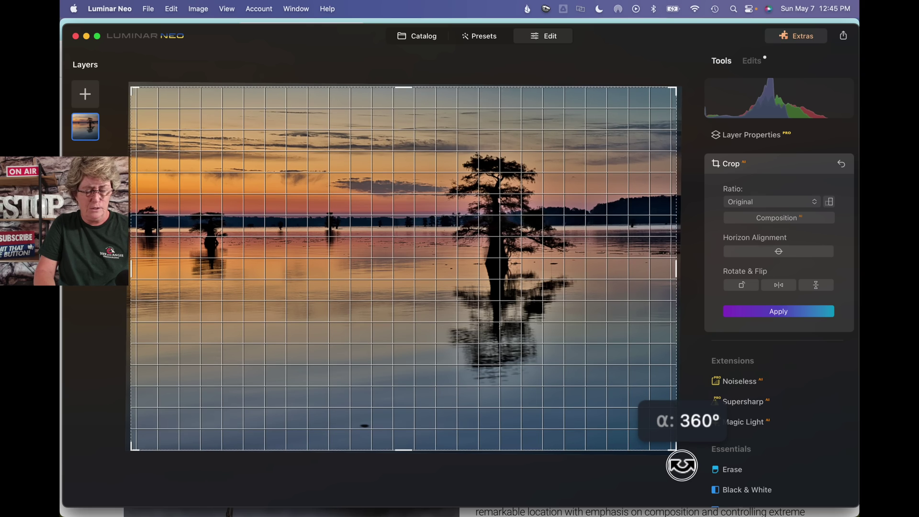
pyautogui.moveTo(681, 466); pyautogui.dragTo(681, 465)
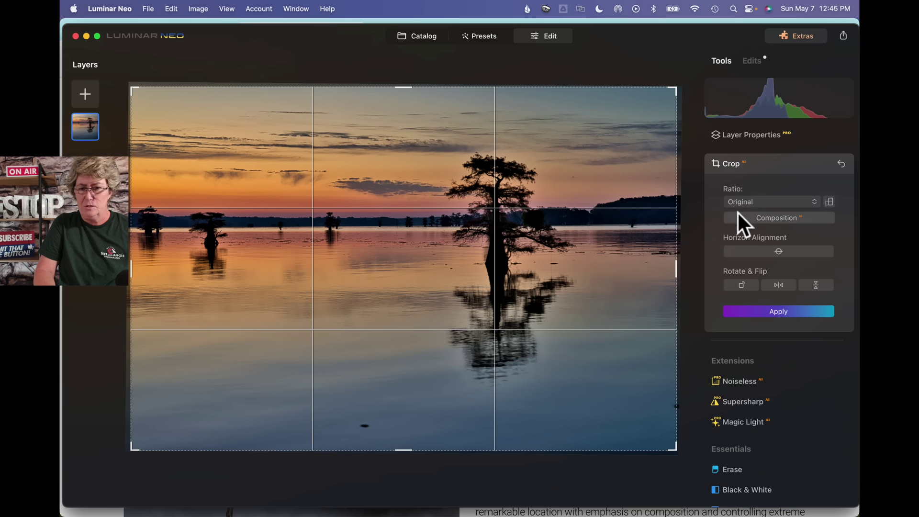
# - Crop to a Free ratio trimming bottom water and top sky to about 9384 × 5390, and apply
pyautogui.click(785, 200)
pyautogui.click(774, 185)
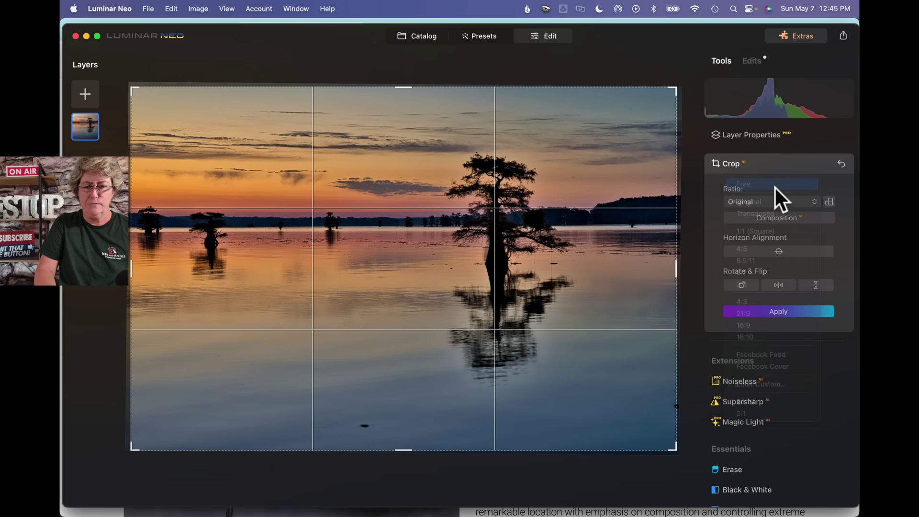
pyautogui.moveTo(407, 448); pyautogui.dragTo(409, 421)
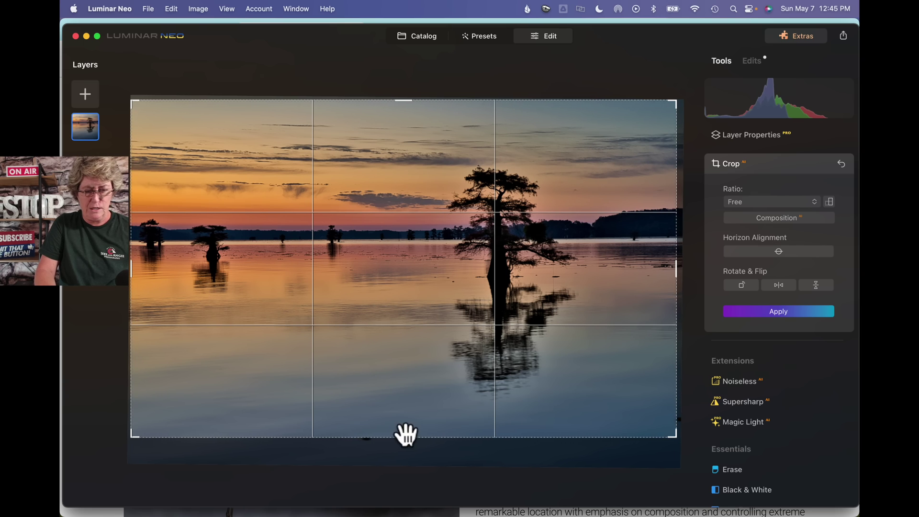
pyautogui.moveTo(405, 100); pyautogui.dragTo(405, 123)
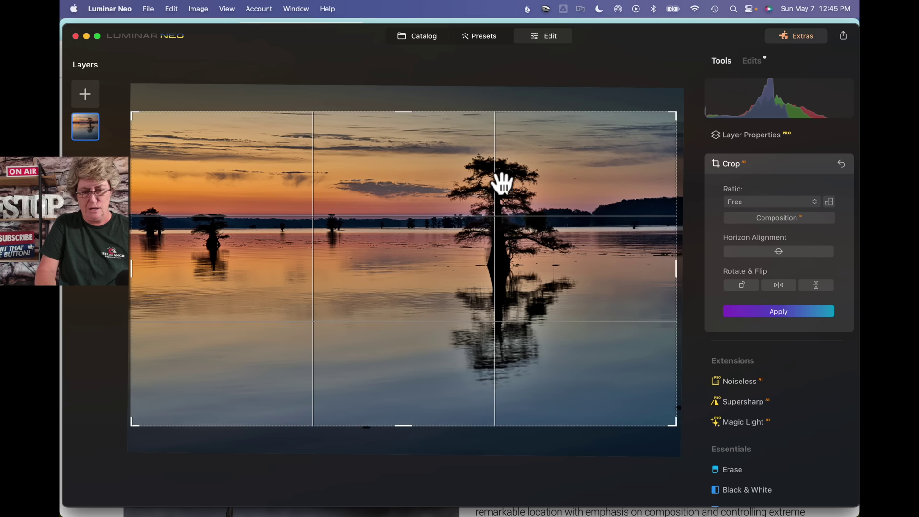
pyautogui.click(785, 311)
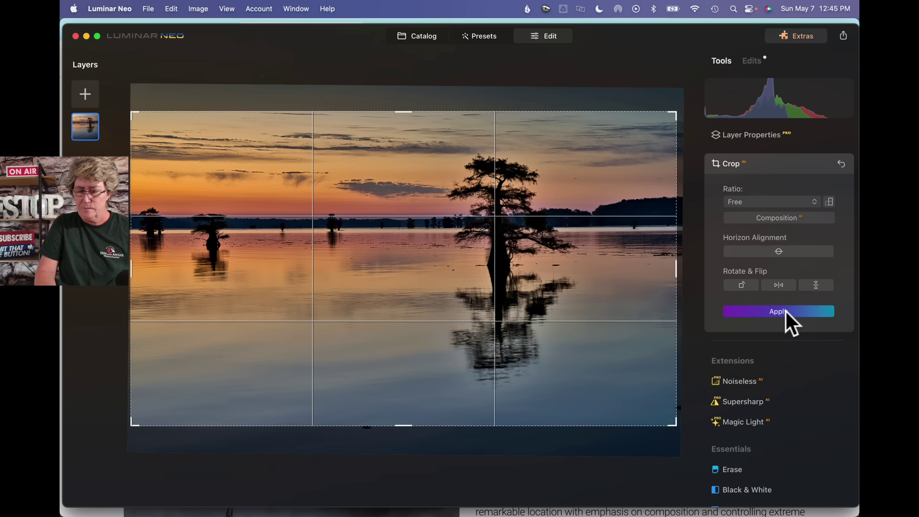